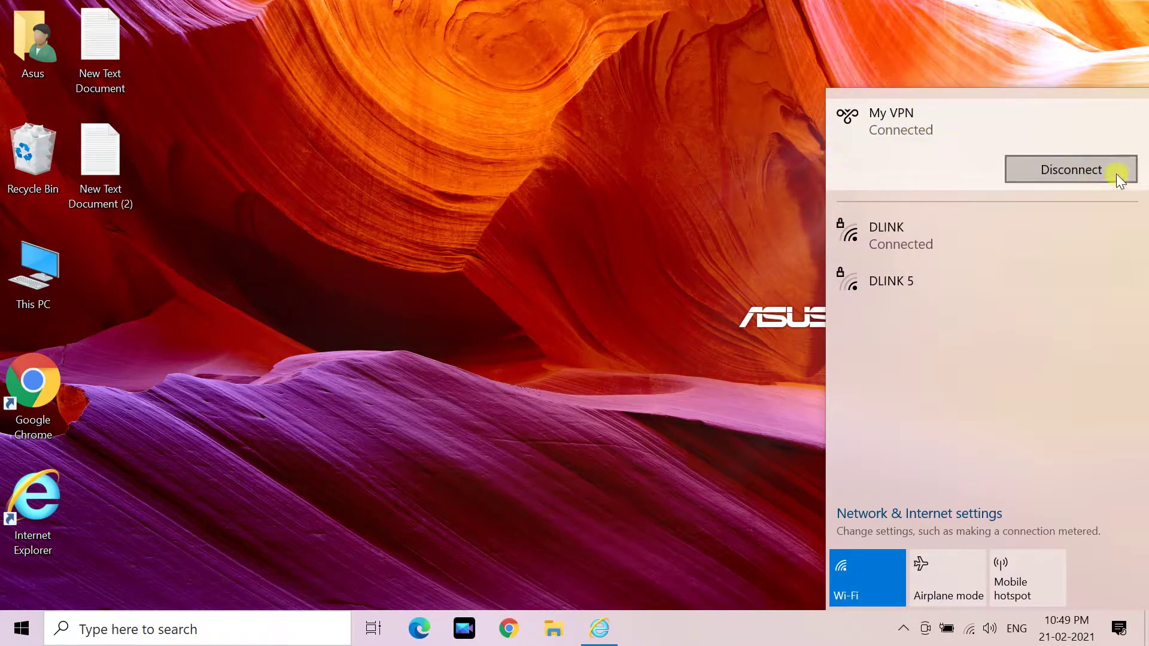
# - Disconnect My VPN in the network flyout, then reconnect it until it shows Connected
pyautogui.click(1062, 164)
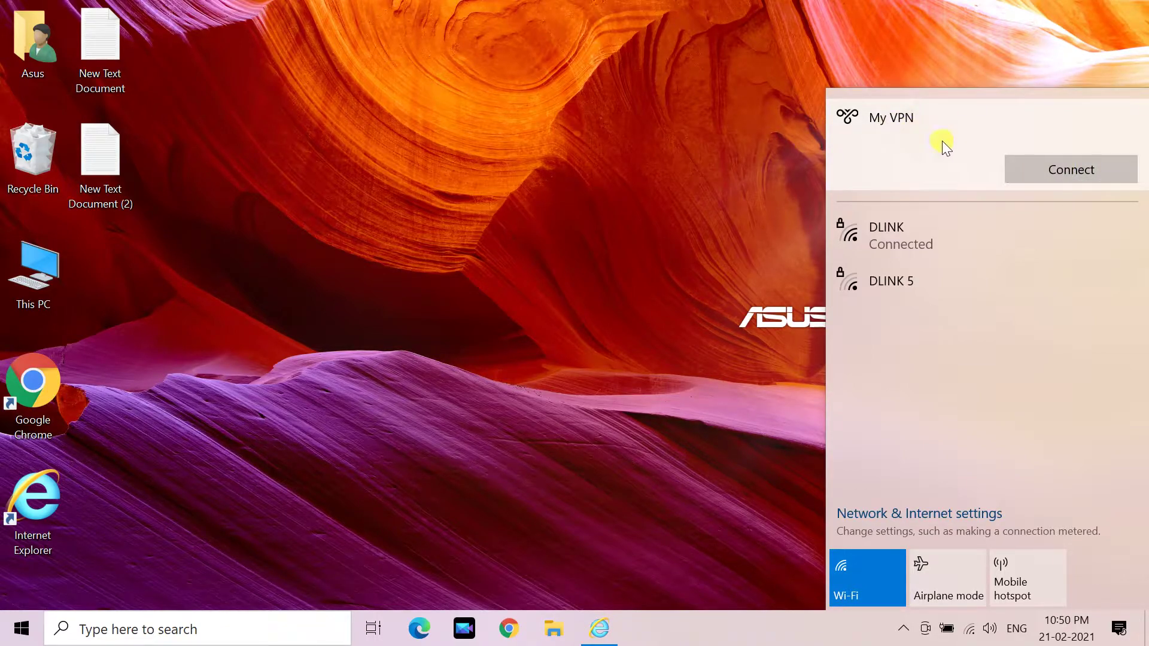
pyautogui.click(1080, 169)
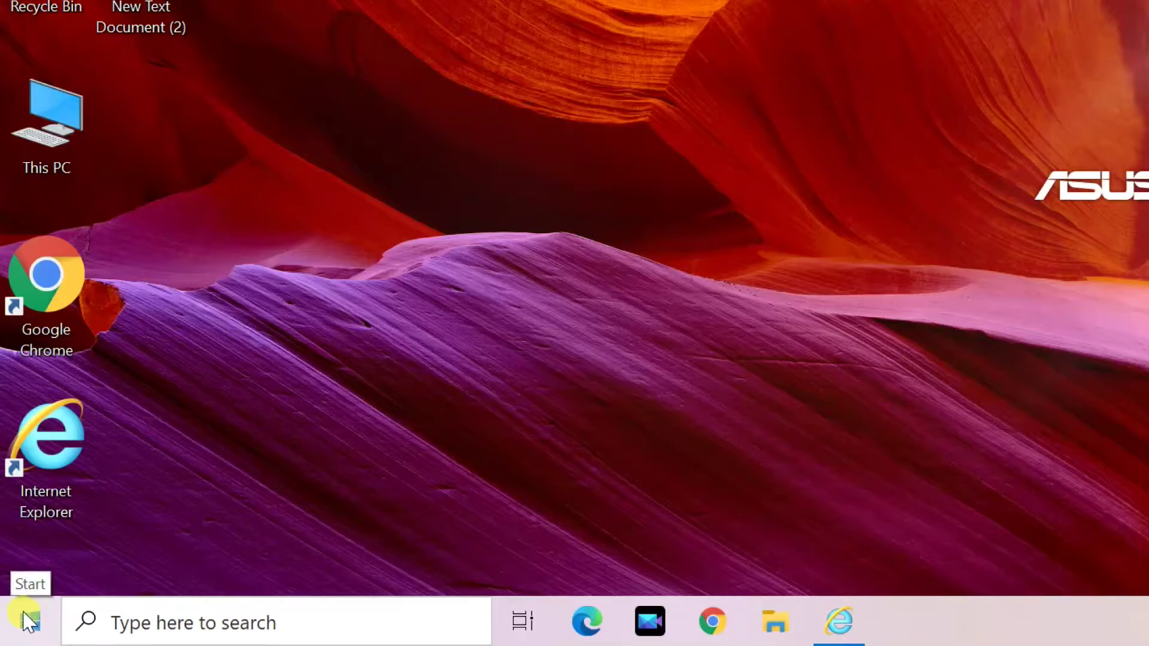
# - Open Windows Settings from Start and go to the Network & Internet VPN page
pyautogui.click(22, 628)
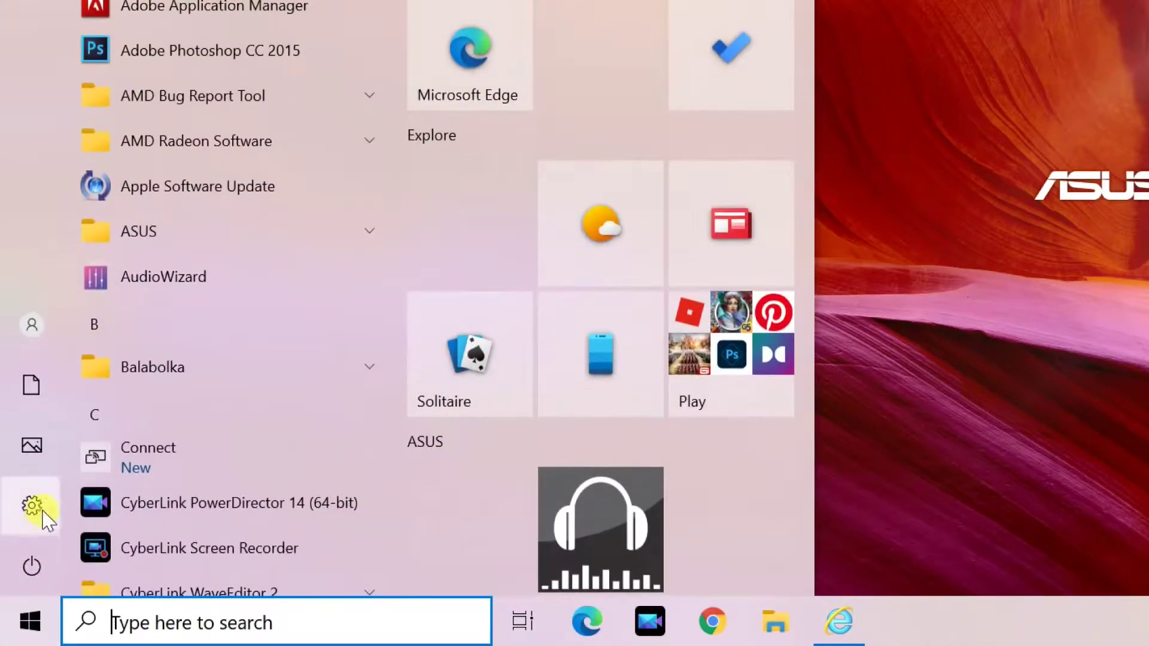
pyautogui.moveTo(43, 510)
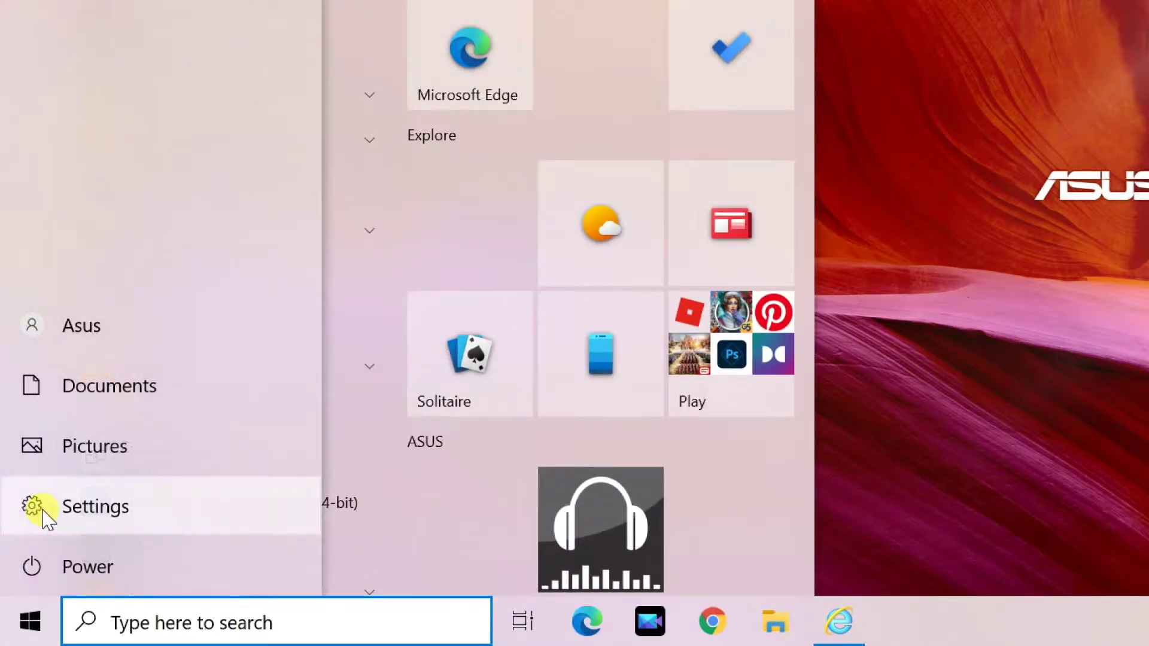
pyautogui.click(140, 514)
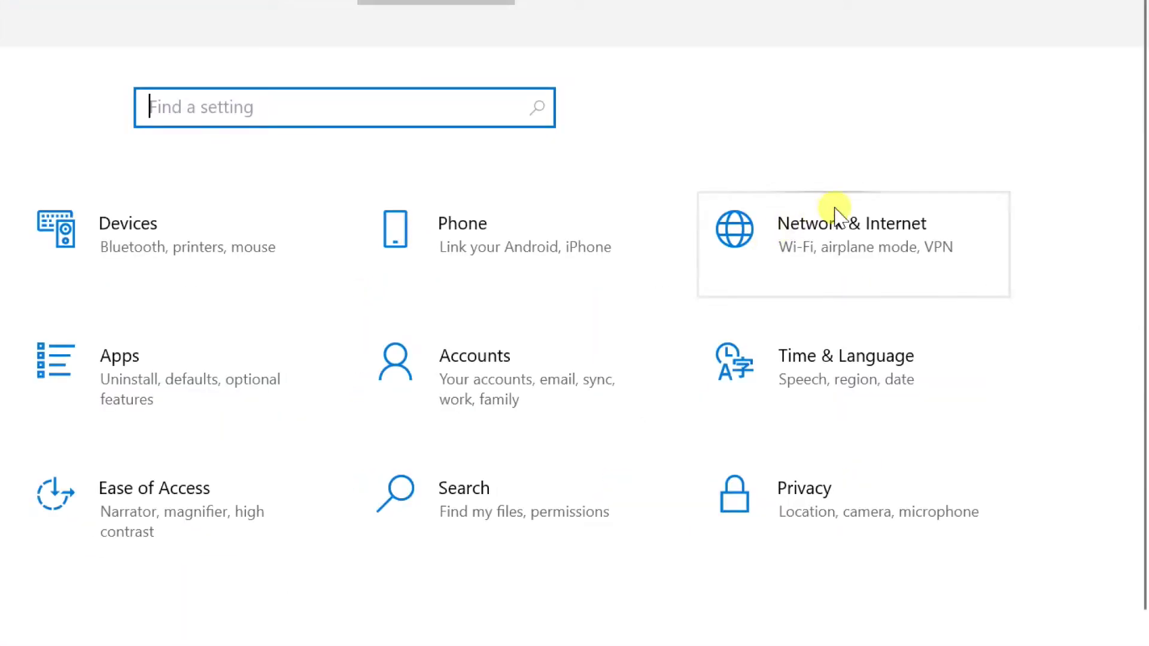
pyautogui.click(798, 245)
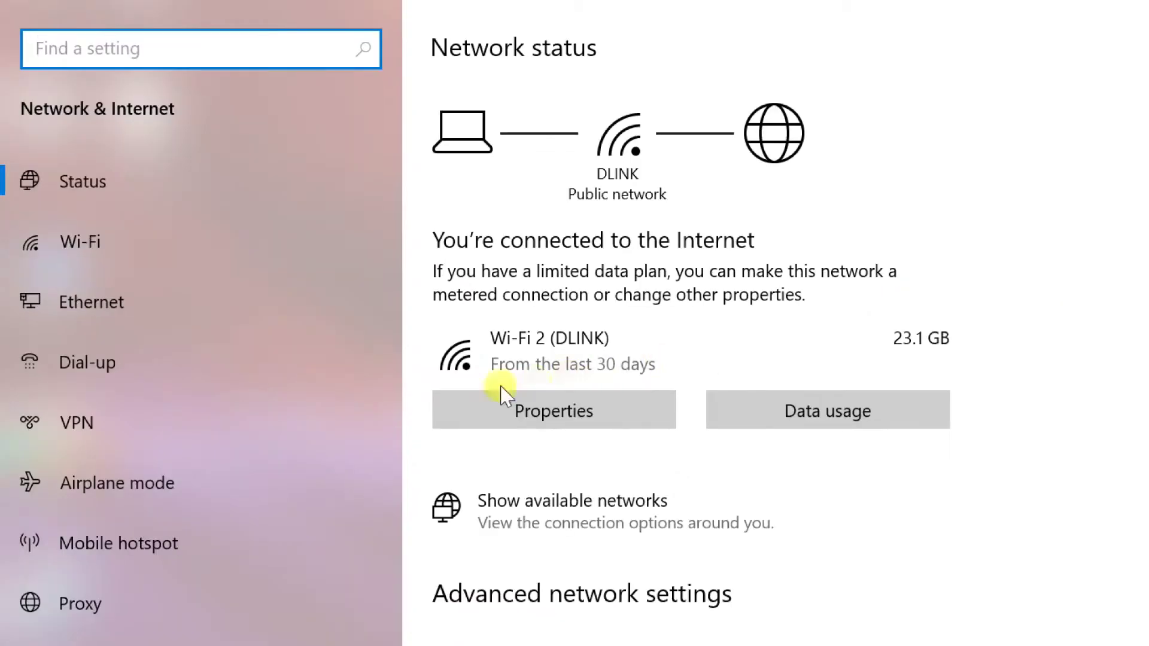
pyautogui.click(86, 423)
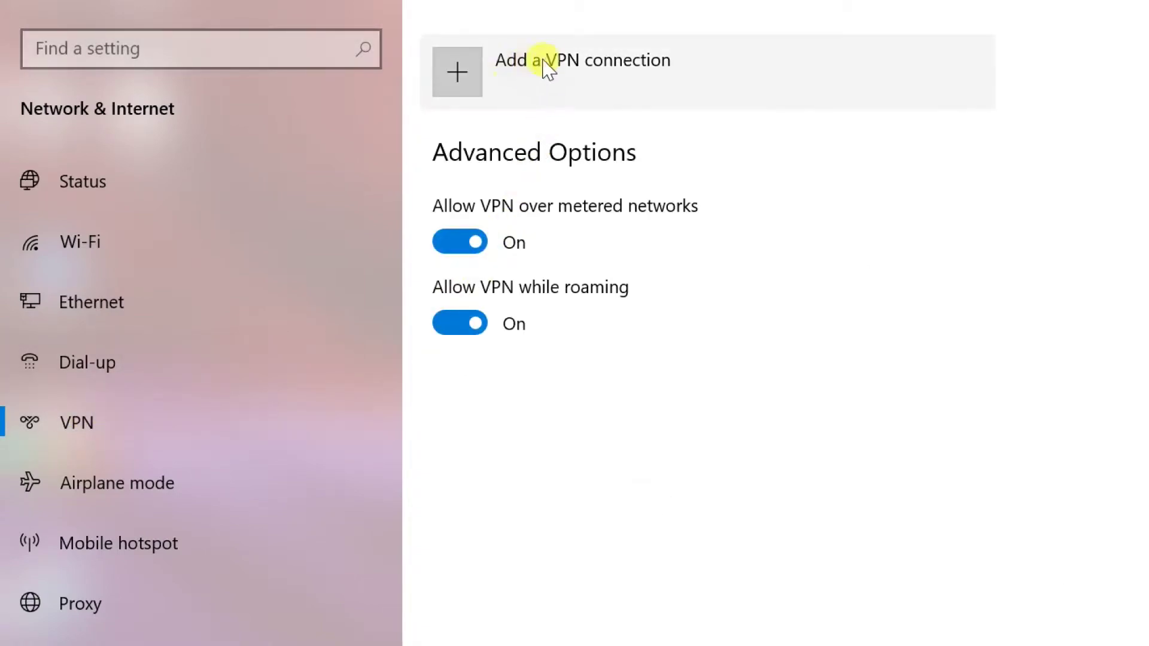
# - Start a new VPN connection with Windows (built-in) as the provider
pyautogui.click(574, 67)
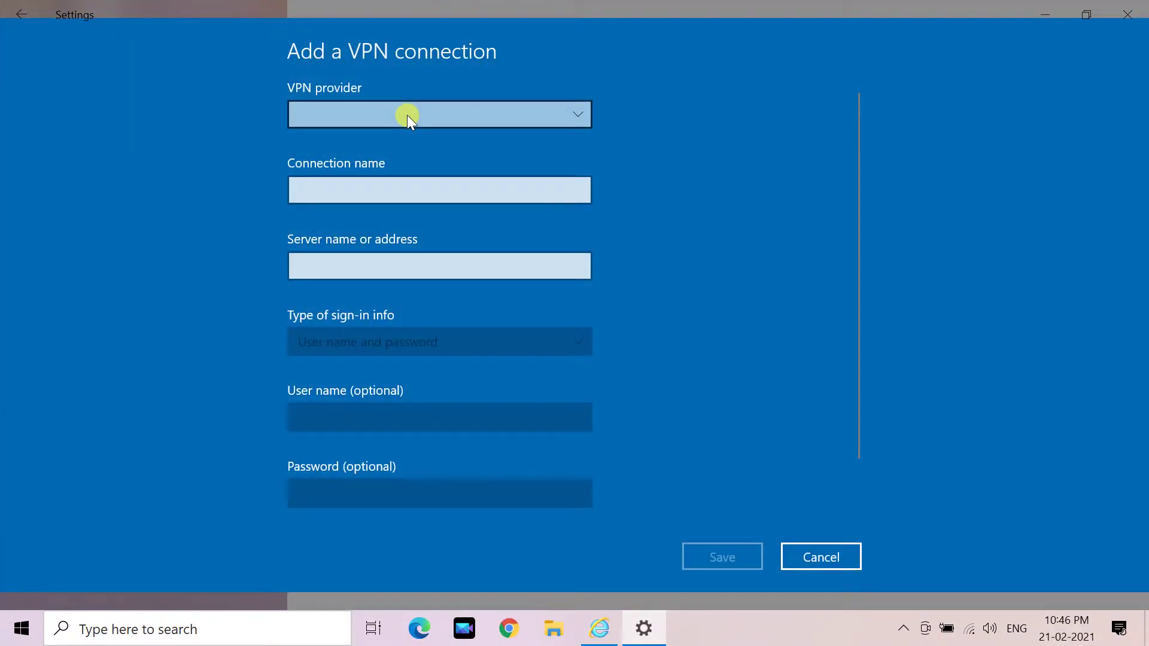
pyautogui.click(1077, 21)
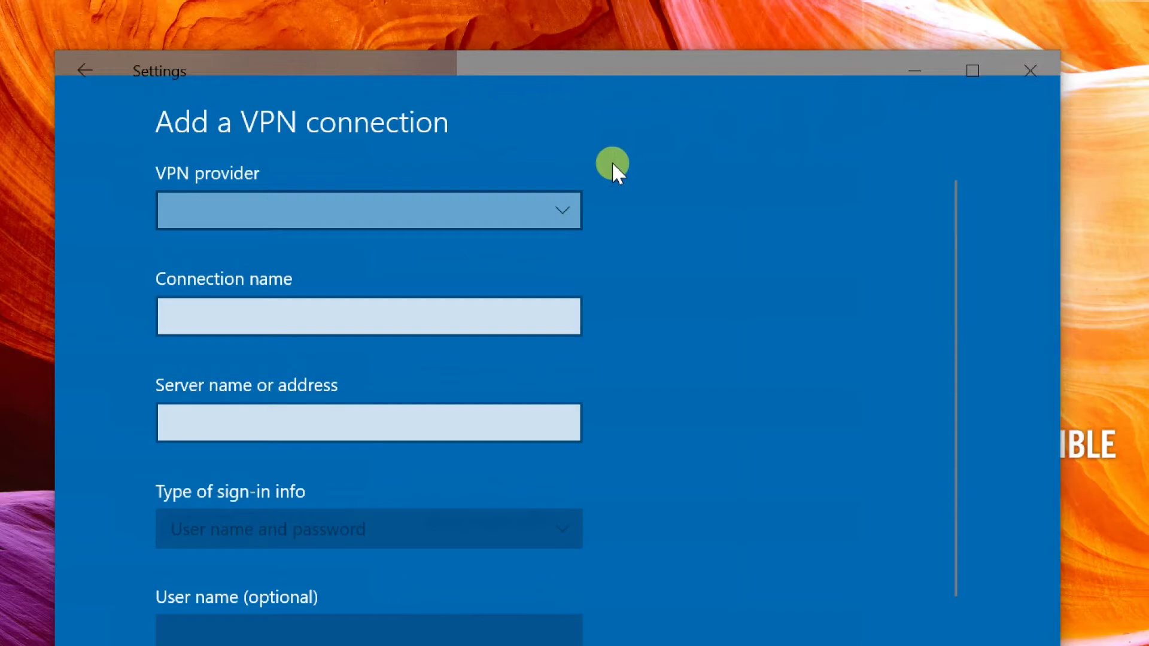
pyautogui.click(339, 218)
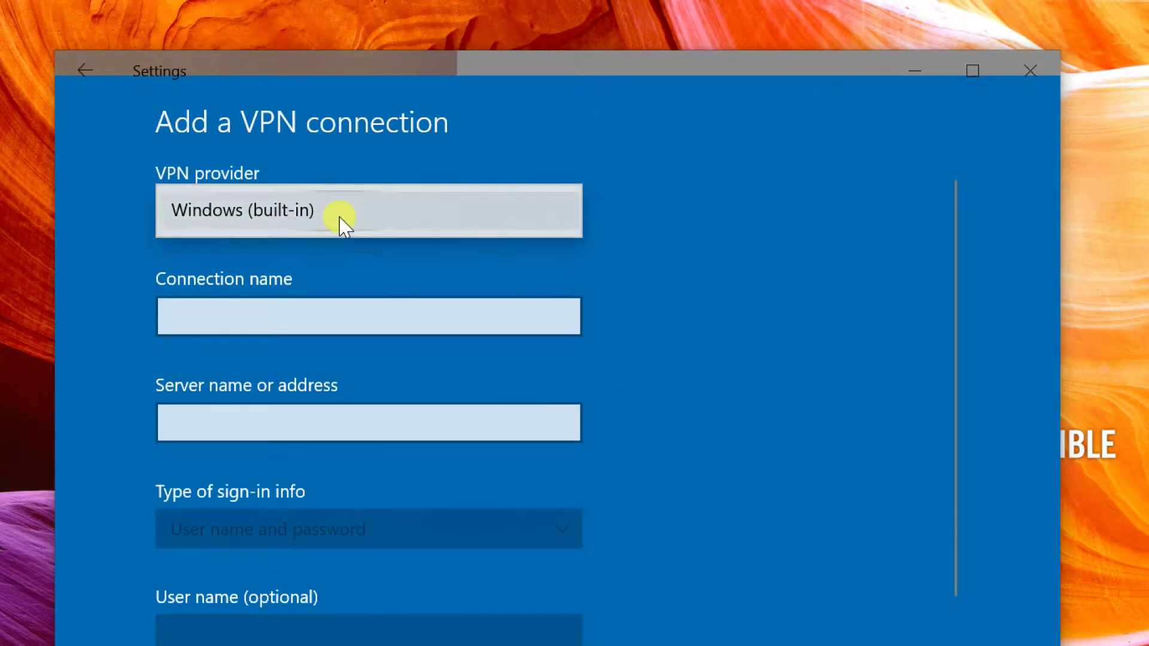
pyautogui.click(287, 220)
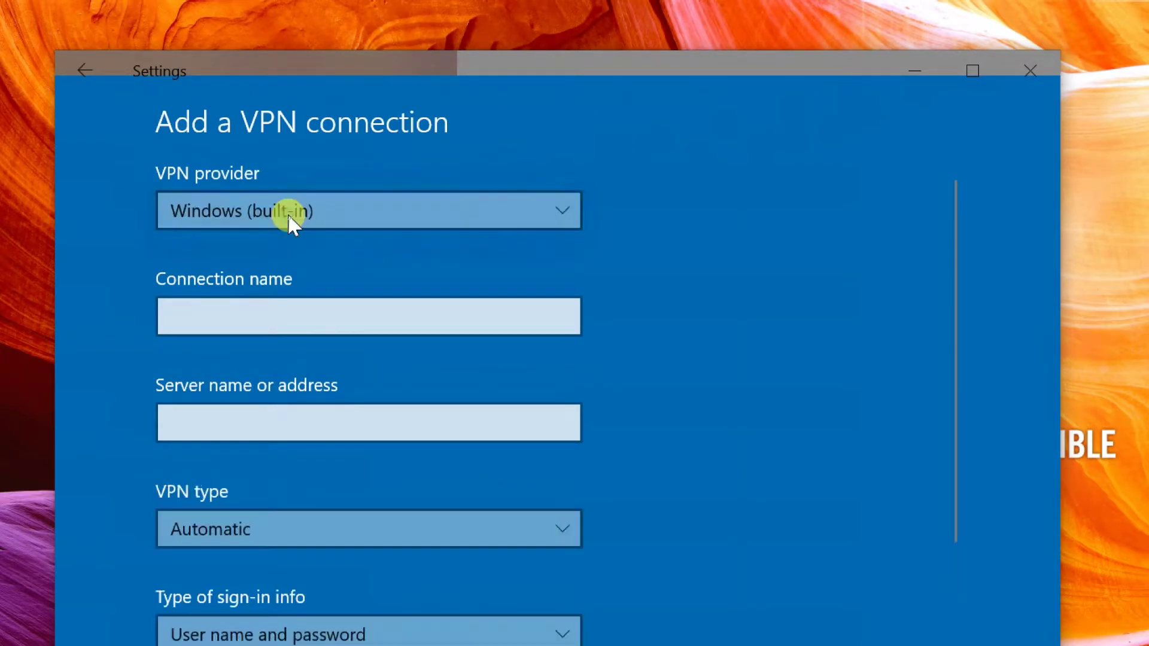
# - Name the connection 'My VPN', move to the server field, and launch Google Chrome
pyautogui.click(207, 314)
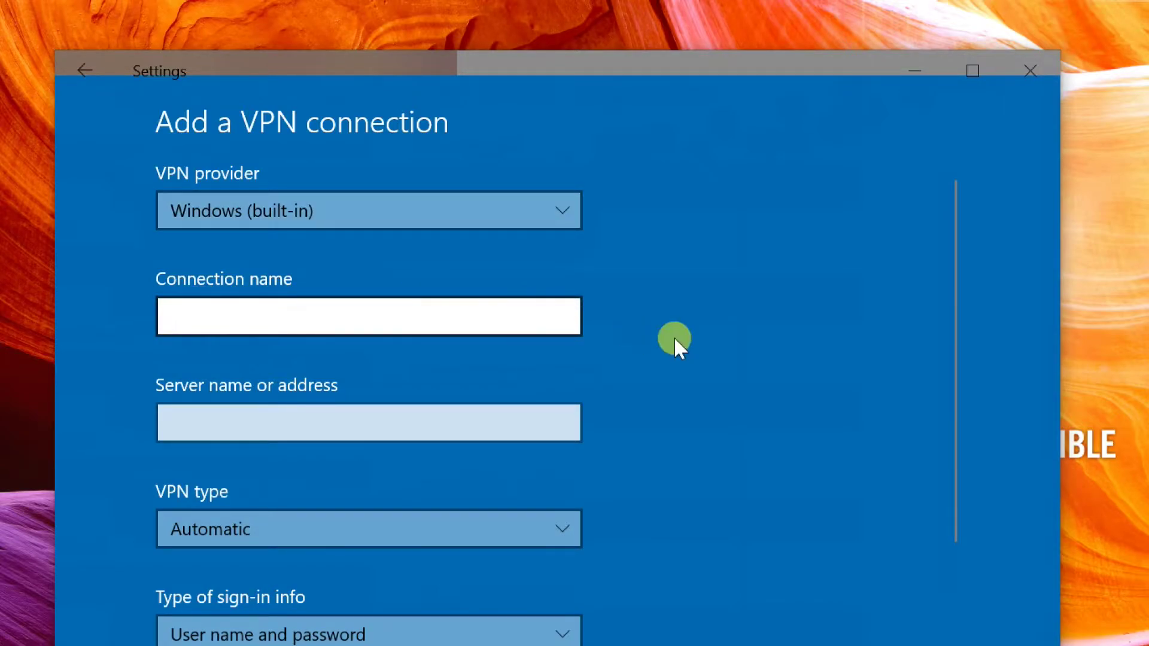
pyautogui.write('My VPN')
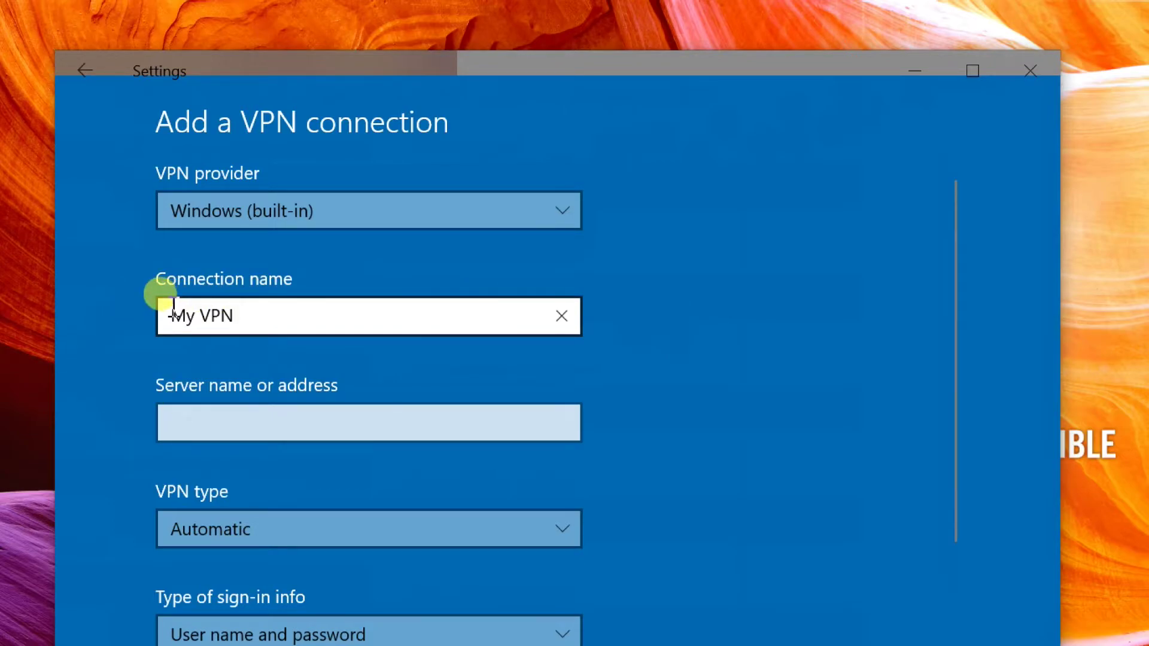
pyautogui.click(344, 416)
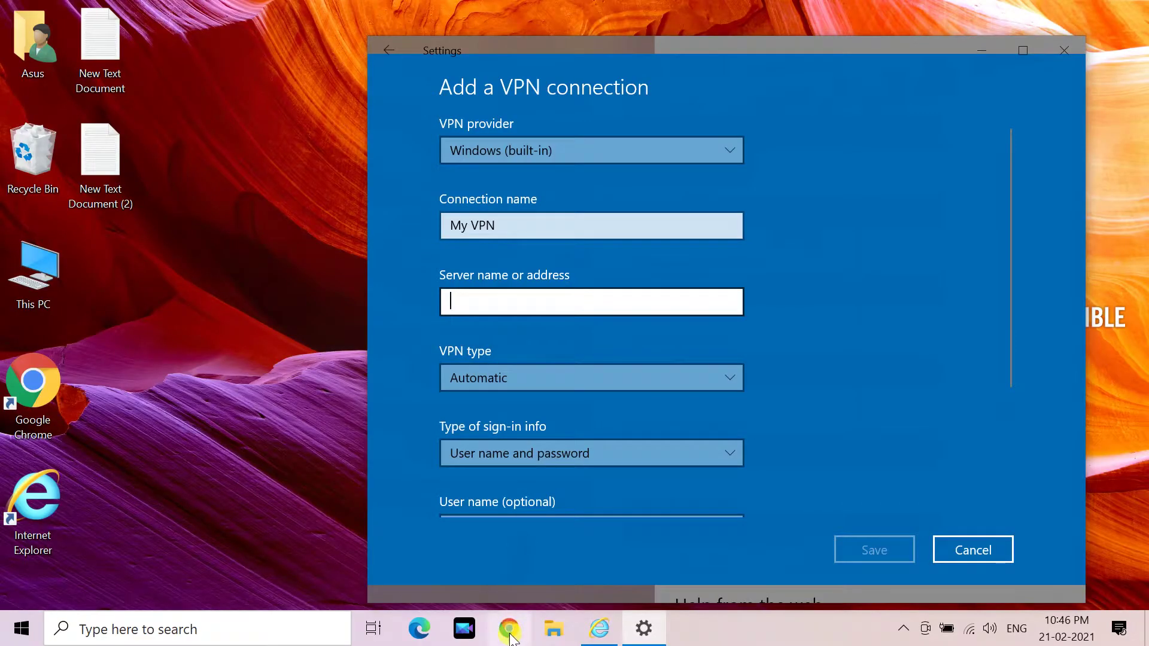
pyautogui.click(510, 636)
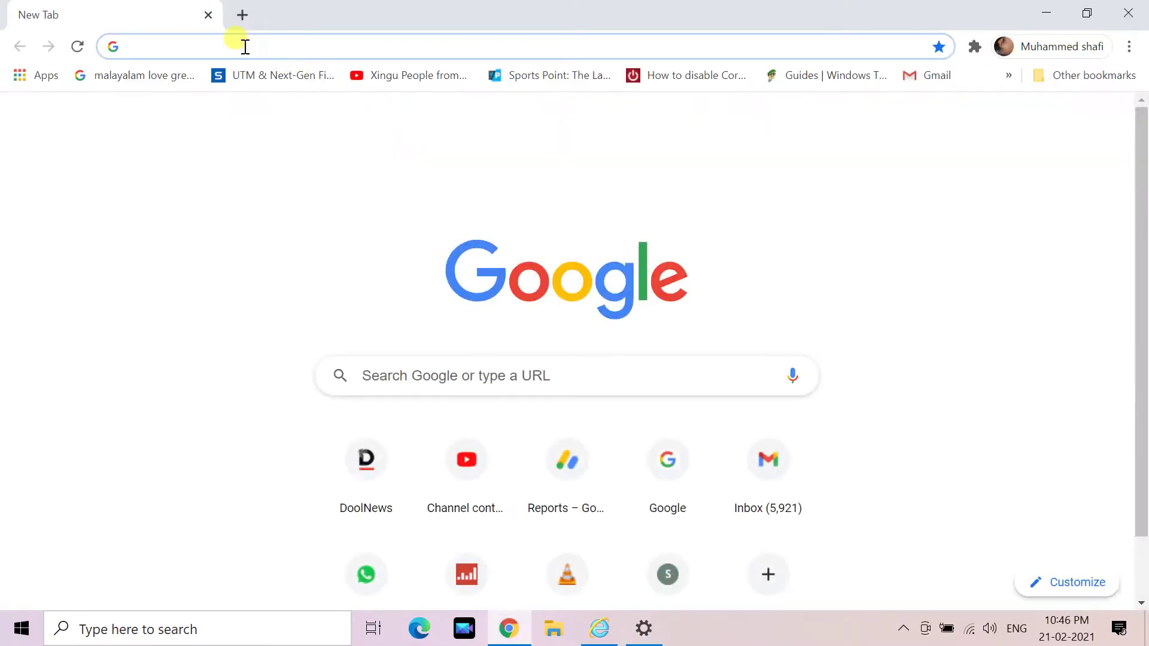
# - Browse to vpnbook's free VPN accounts page and dismiss the full-page ad
pyautogui.click(245, 47)
pyautogui.write('vp')
pyautogui.press('BackSpace')
pyautogui.press('BackSpace')
pyautogui.write('vpnbook.com')
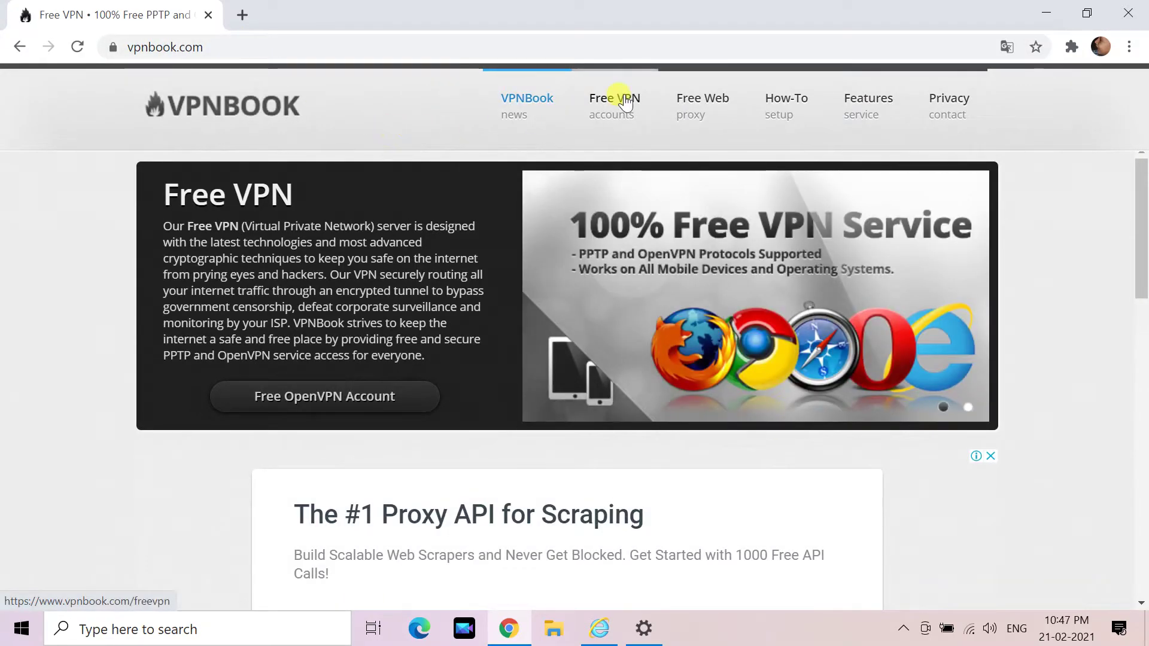
pyautogui.click(622, 102)
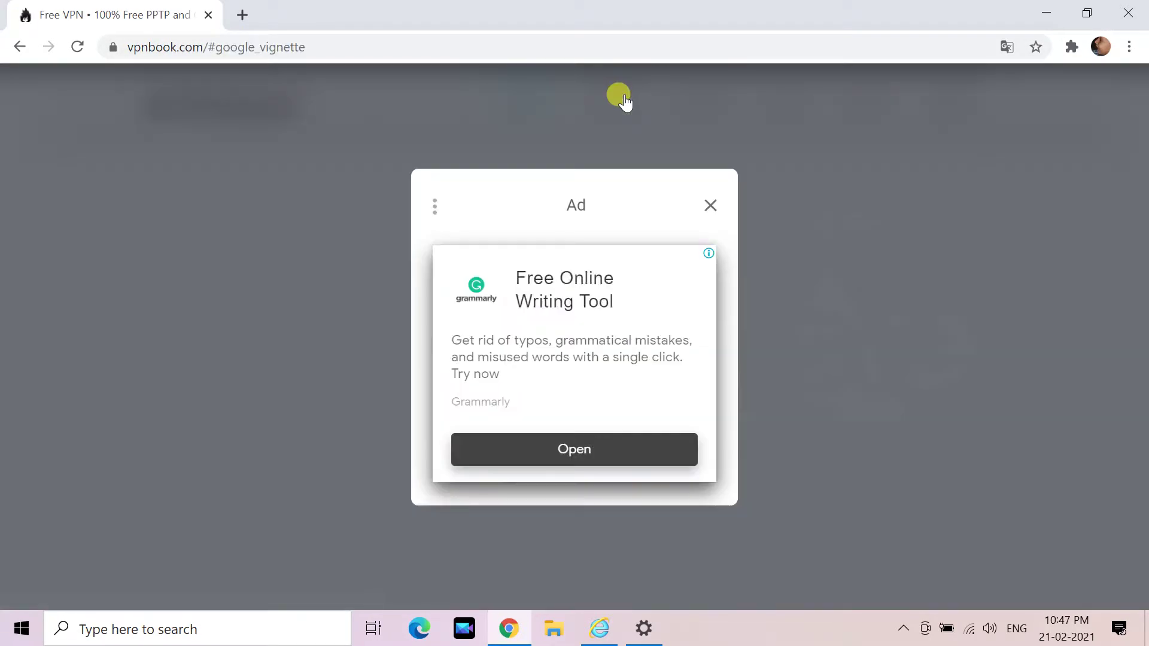
pyautogui.click(711, 205)
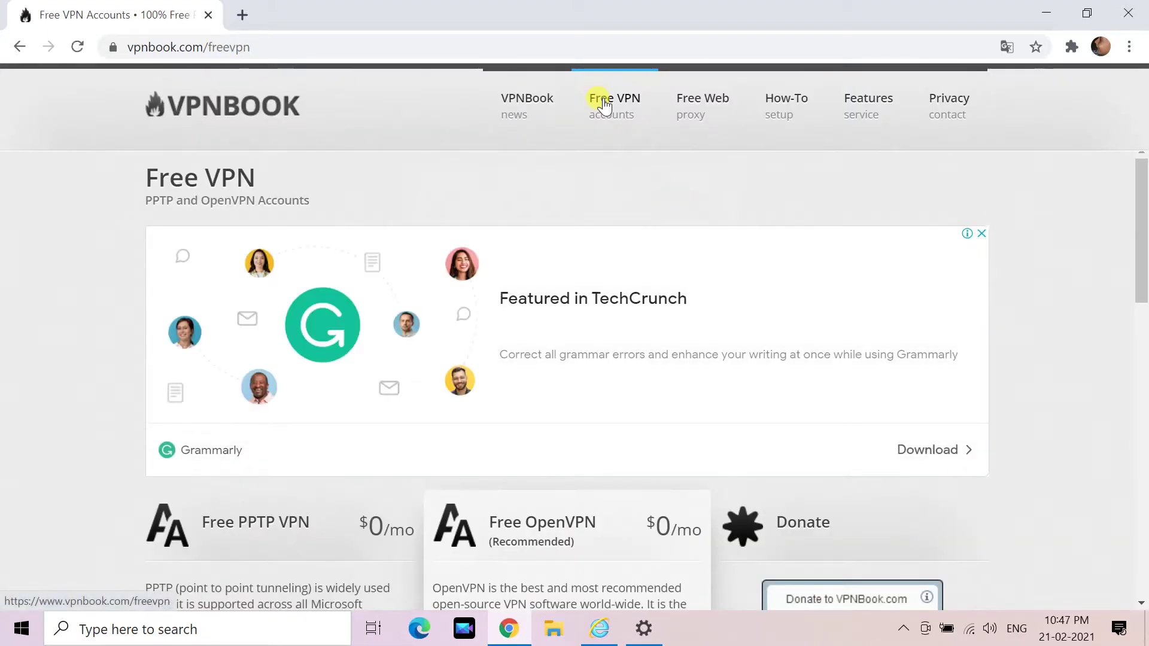
pyautogui.scroll(-5, 569, 256)
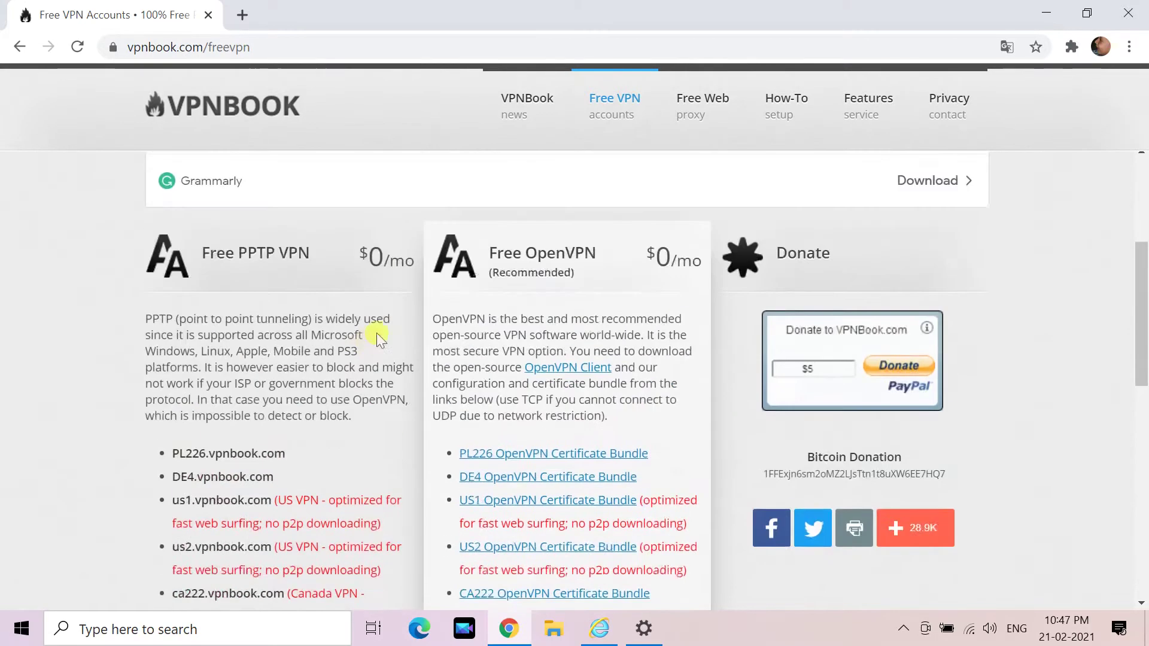
# - Copy the DE4.vpnbook.com server address and bring the VPN form back
pyautogui.moveTo(197, 251); pyautogui.dragTo(329, 245)
pyautogui.click(329, 246)
pyautogui.scroll(-3, 288, 231)
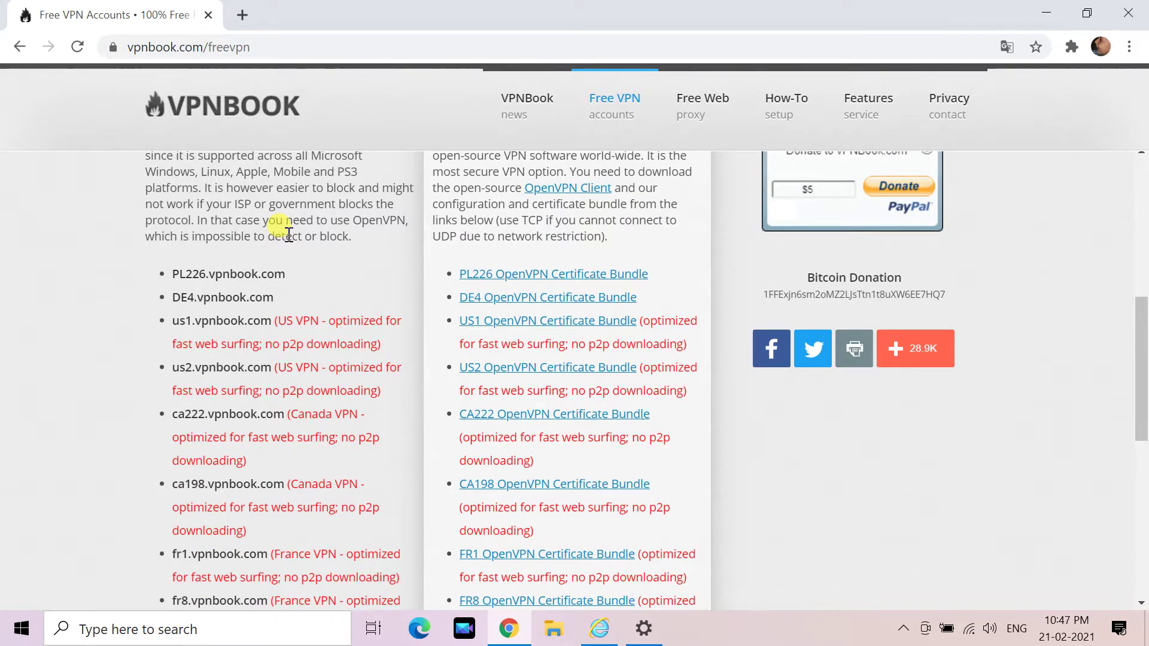
pyautogui.scroll(-4, 288, 234)
pyautogui.scroll(2, 285, 235)
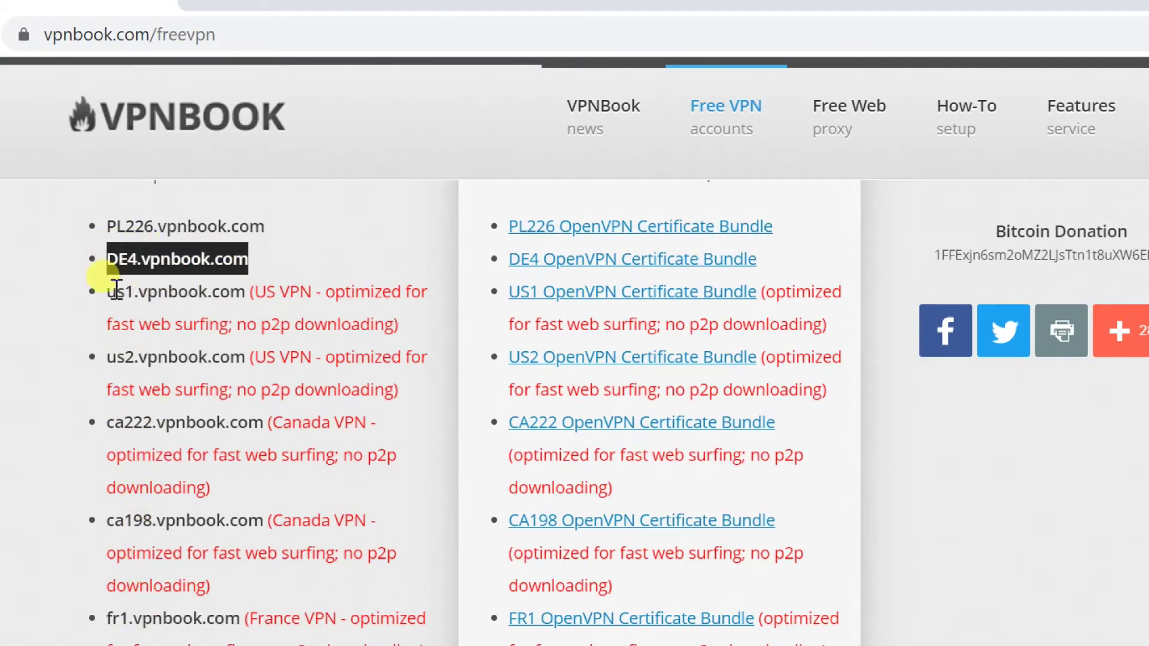
pyautogui.moveTo(115, 257); pyautogui.dragTo(297, 261)
pyautogui.rightClick(214, 258)
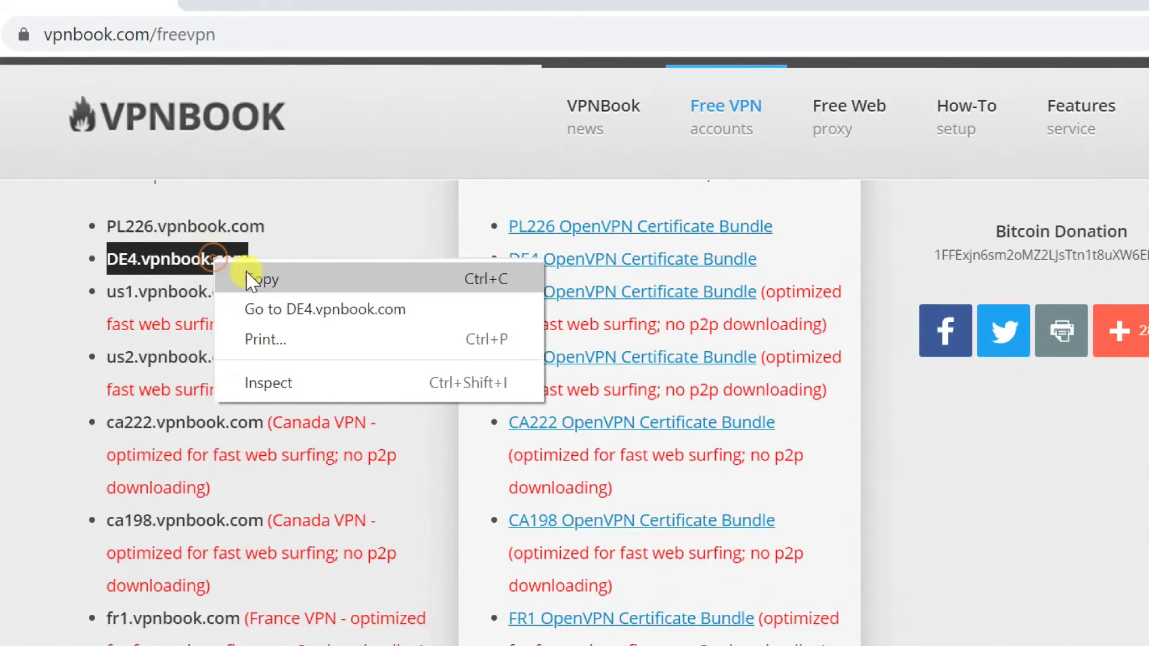
pyautogui.click(251, 280)
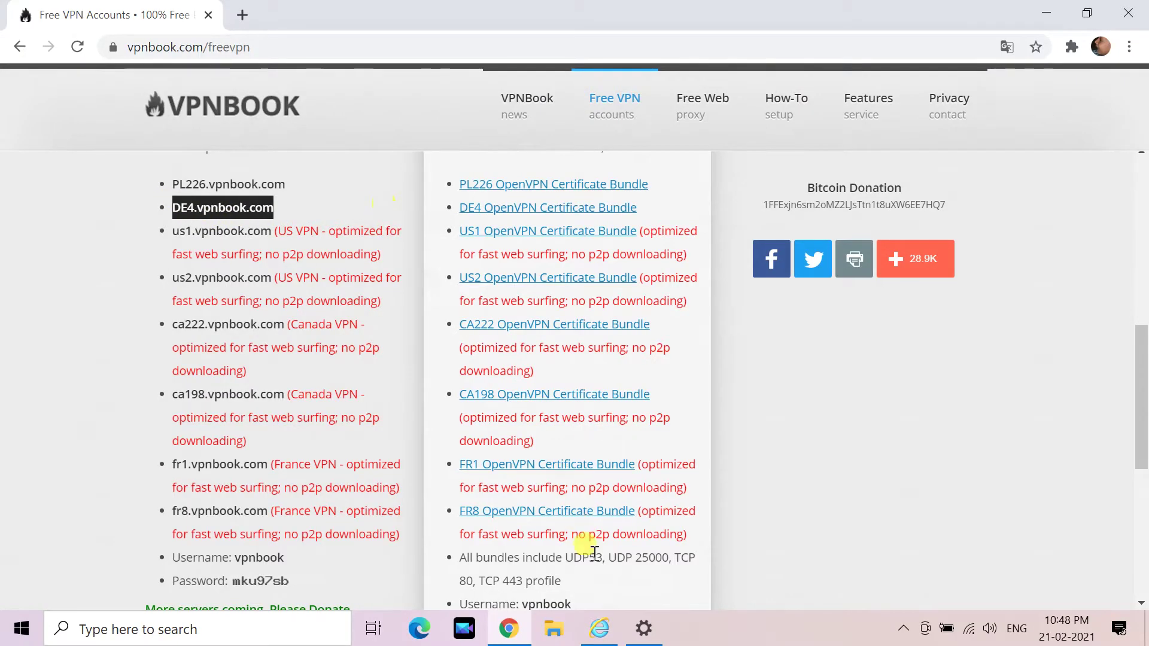
pyautogui.click(643, 629)
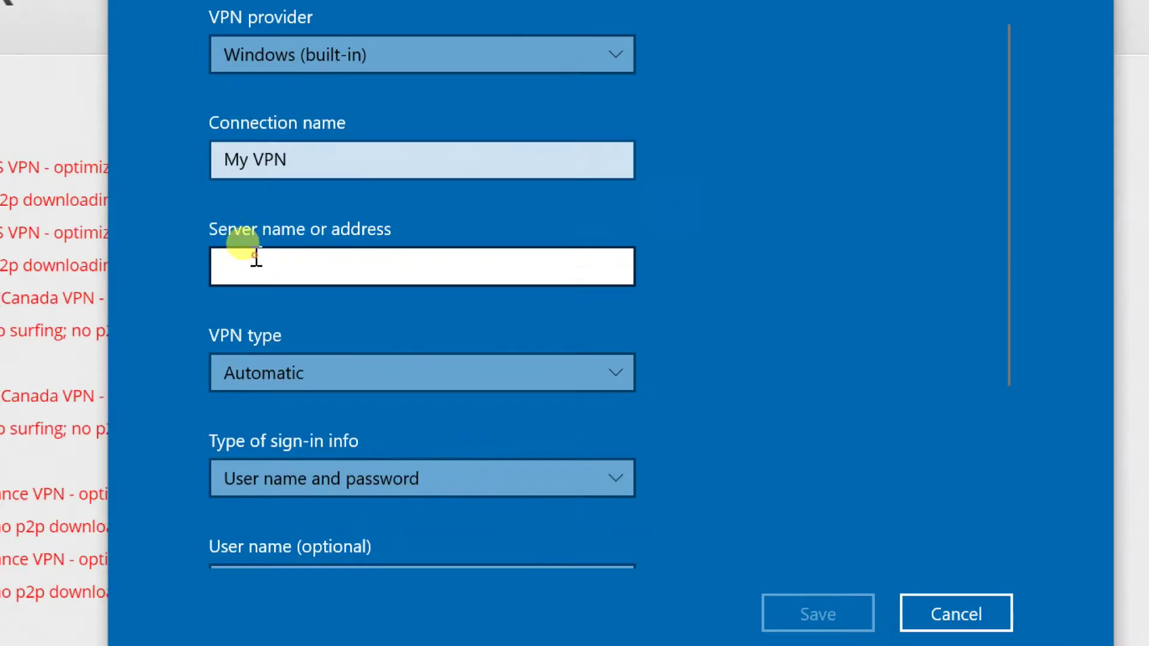
# - Paste DE4.vpnbook.com as server, choose PPTP, and keep user name and password sign-in
pyautogui.rightClick(473, 299)
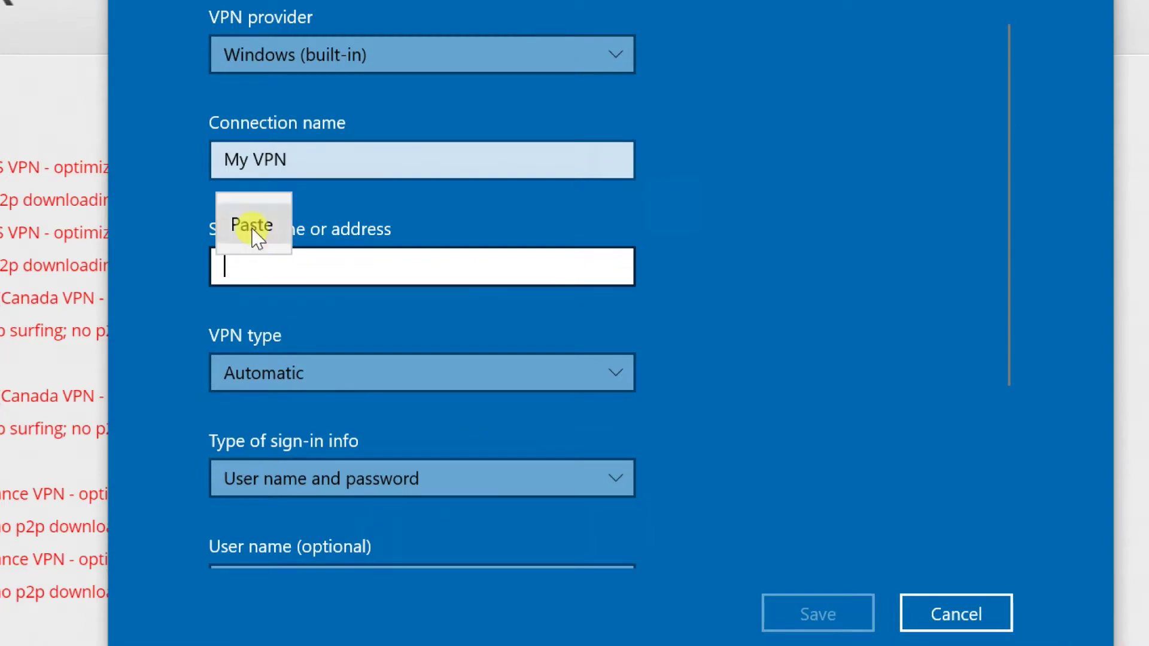
pyautogui.click(254, 226)
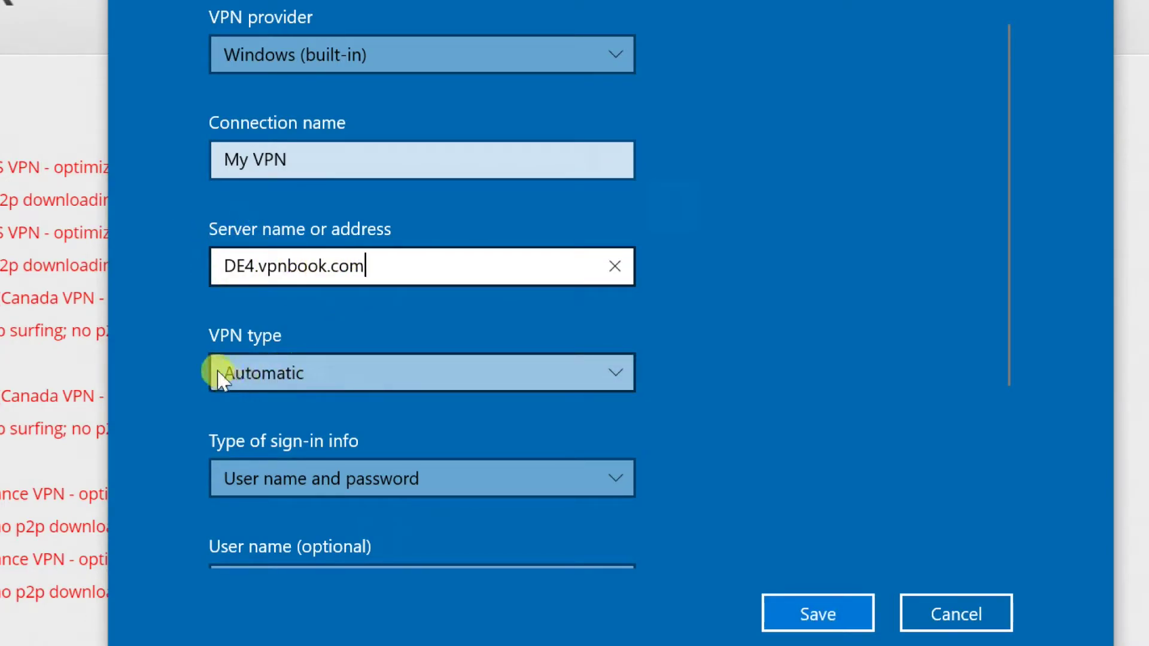
pyautogui.click(271, 374)
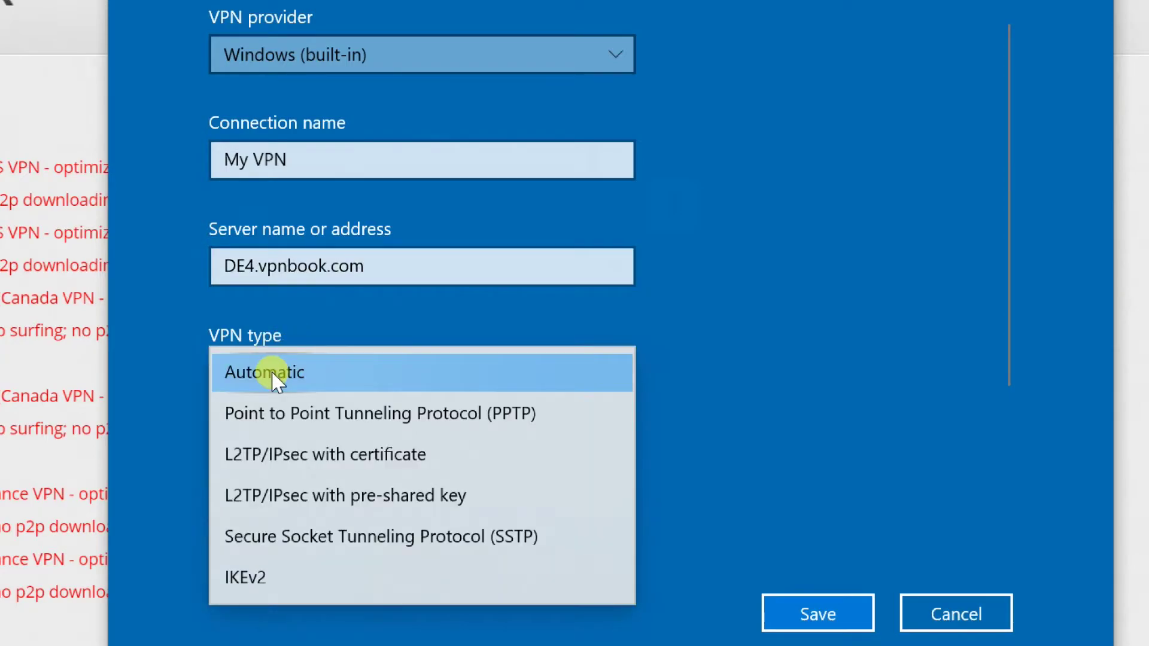
pyautogui.click(494, 417)
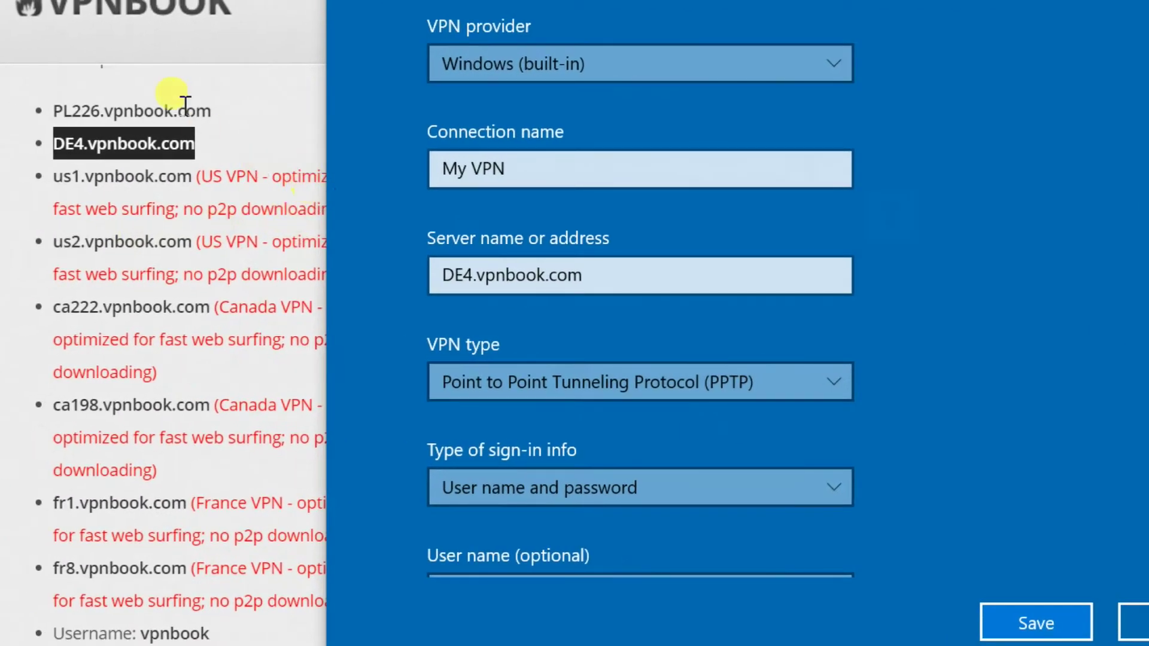
pyautogui.scroll(8, 3, 163)
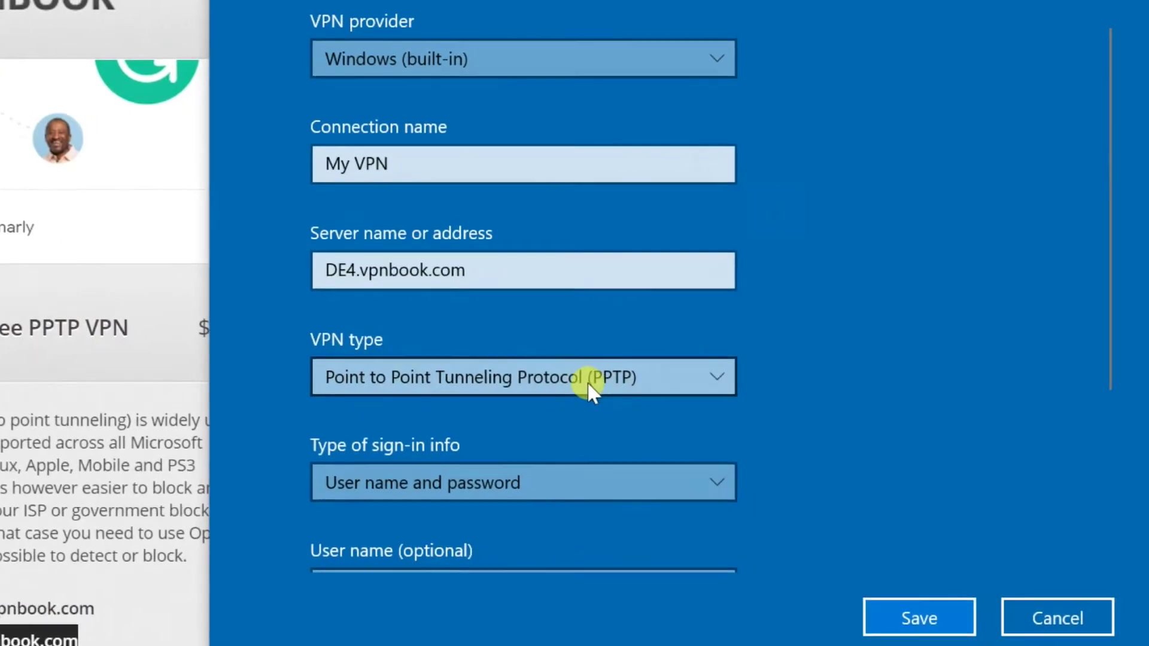
pyautogui.scroll(-2, 707, 430)
pyautogui.scroll(-3, 490, 419)
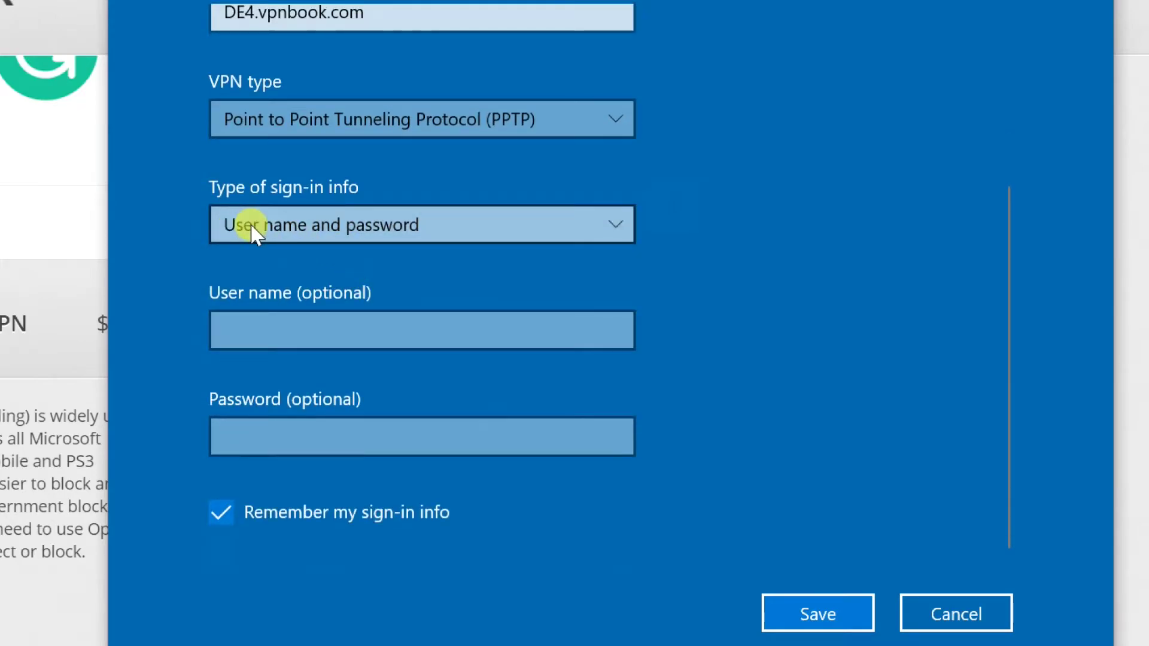
pyautogui.click(256, 225)
pyautogui.click(344, 236)
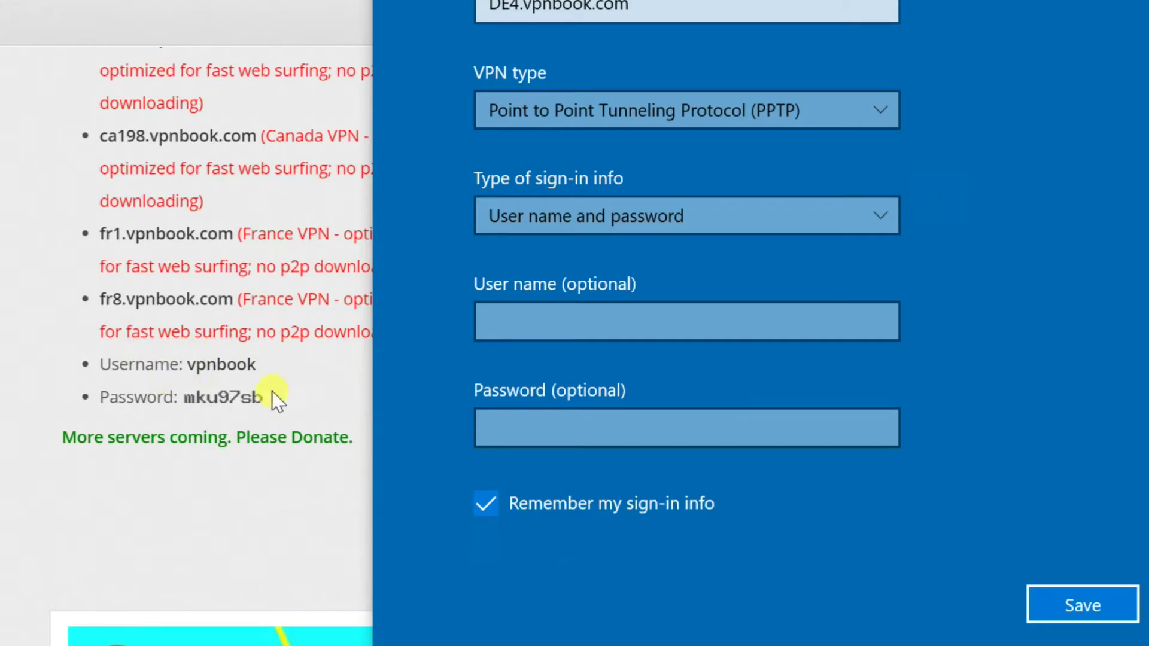
# - Enter the VPNBook user name and password, maximize the window, and save the connection
pyautogui.click(552, 317)
pyautogui.write('vpnbook')
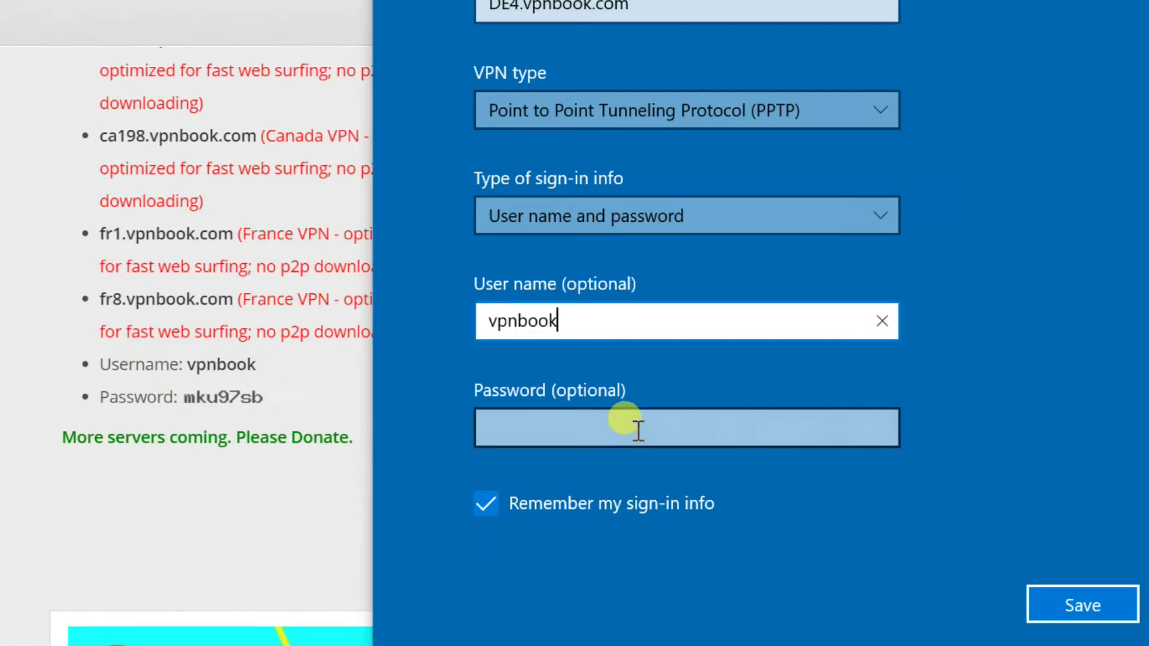
pyautogui.click(628, 422)
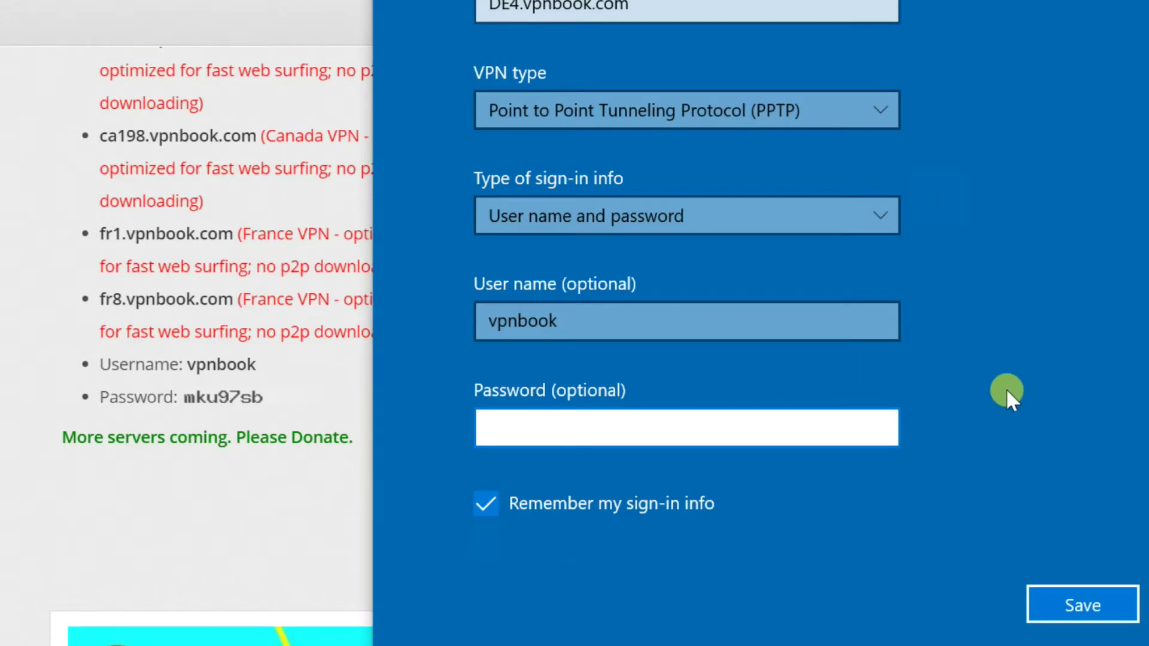
pyautogui.write('mku')
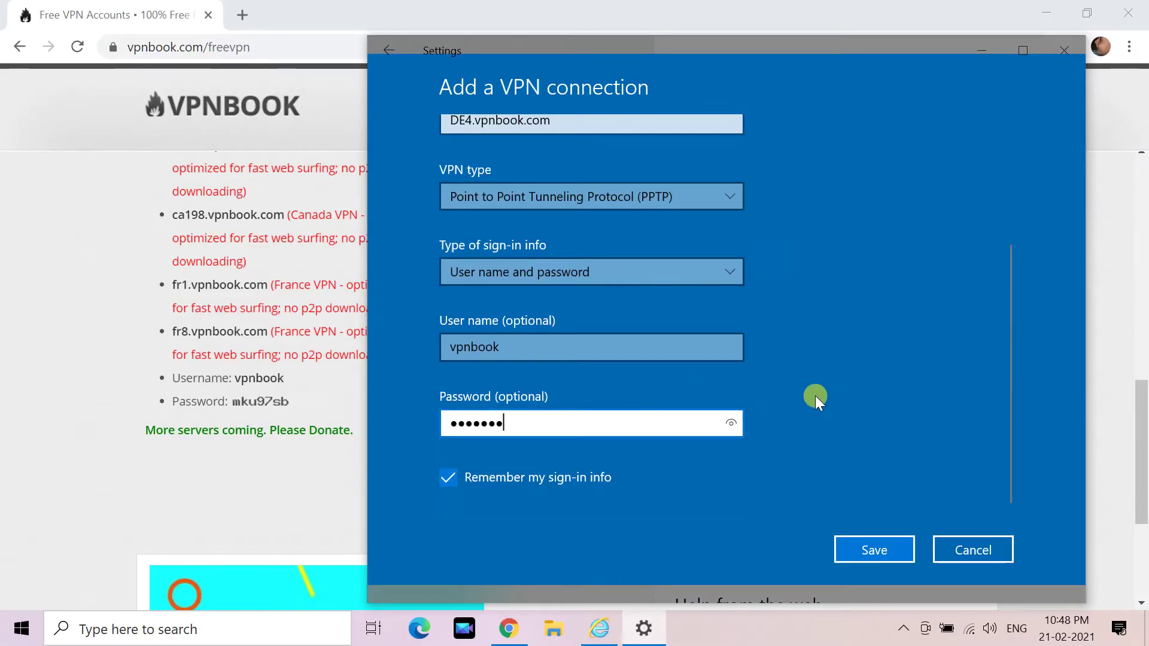
pyautogui.doubleClick(1002, 48)
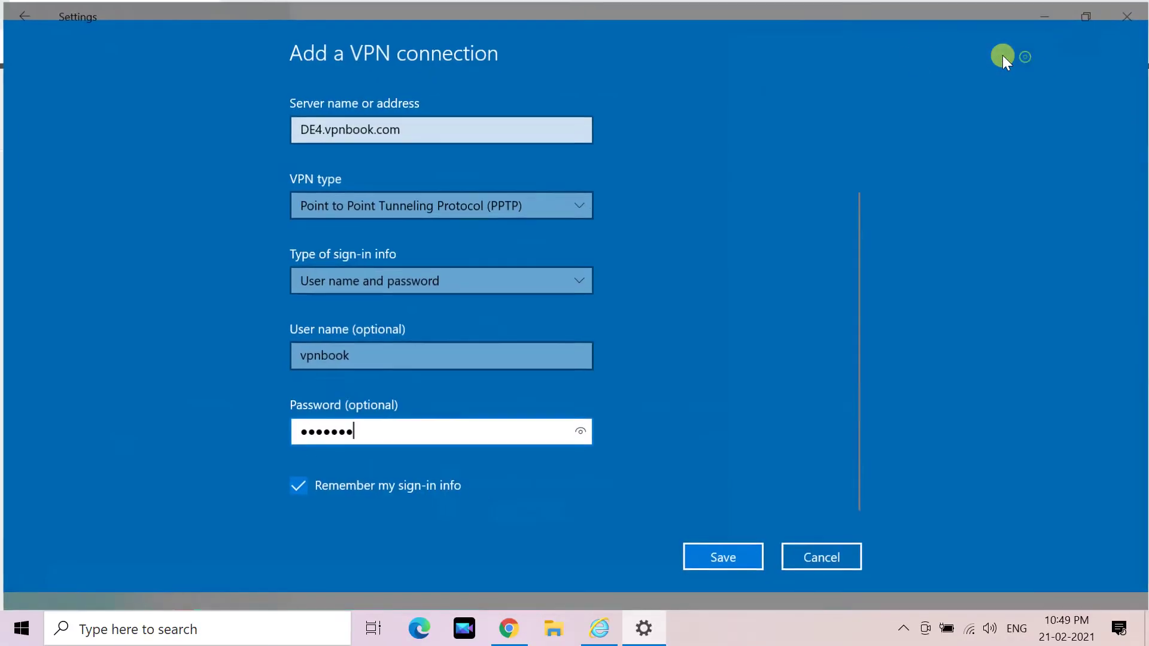
pyautogui.scroll(3, 407, 174)
pyautogui.scroll(-3, 385, 190)
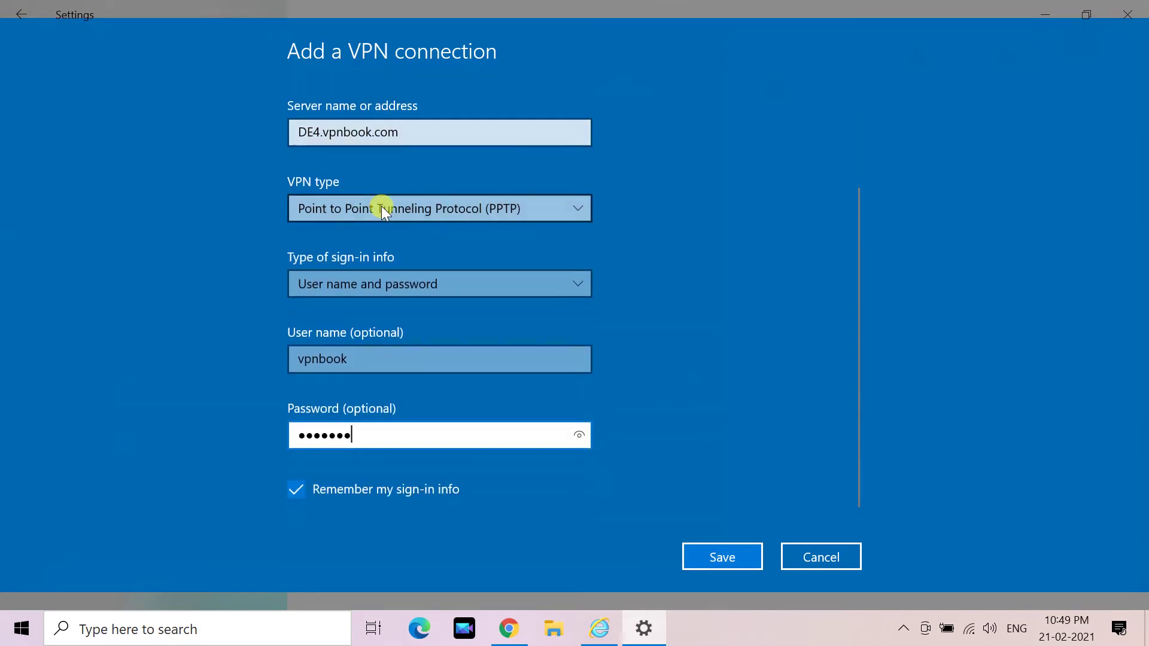
pyautogui.click(719, 557)
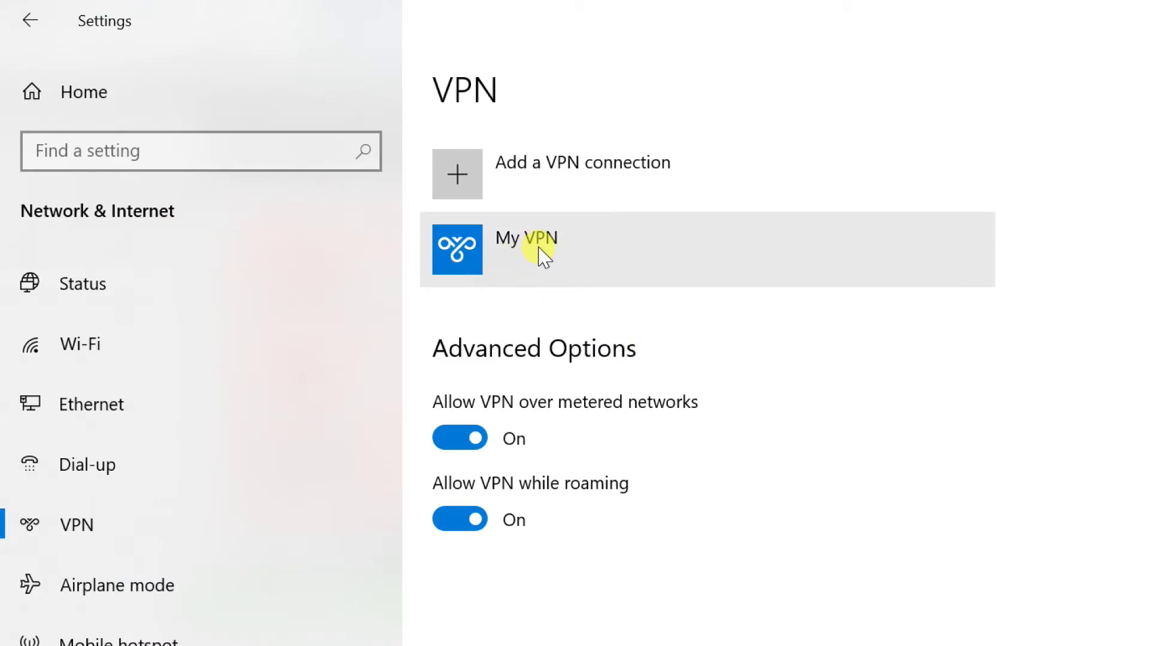
# - Connect My VPN from the VPN list and confirm Connected in the network flyout
pyautogui.click(542, 256)
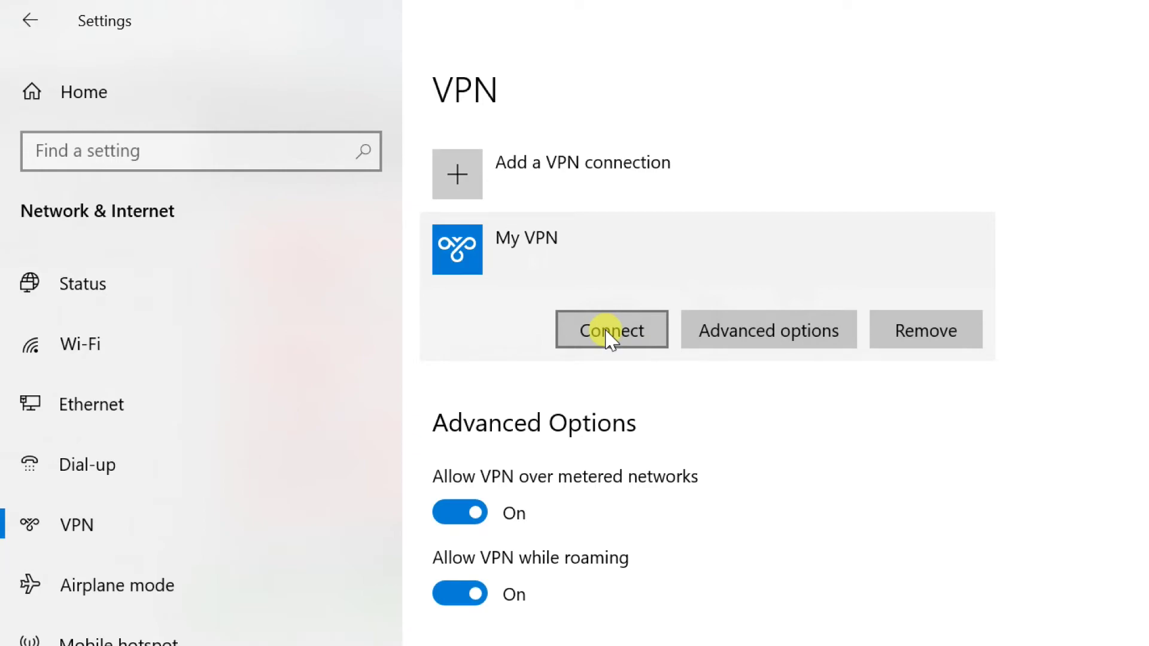
pyautogui.click(608, 334)
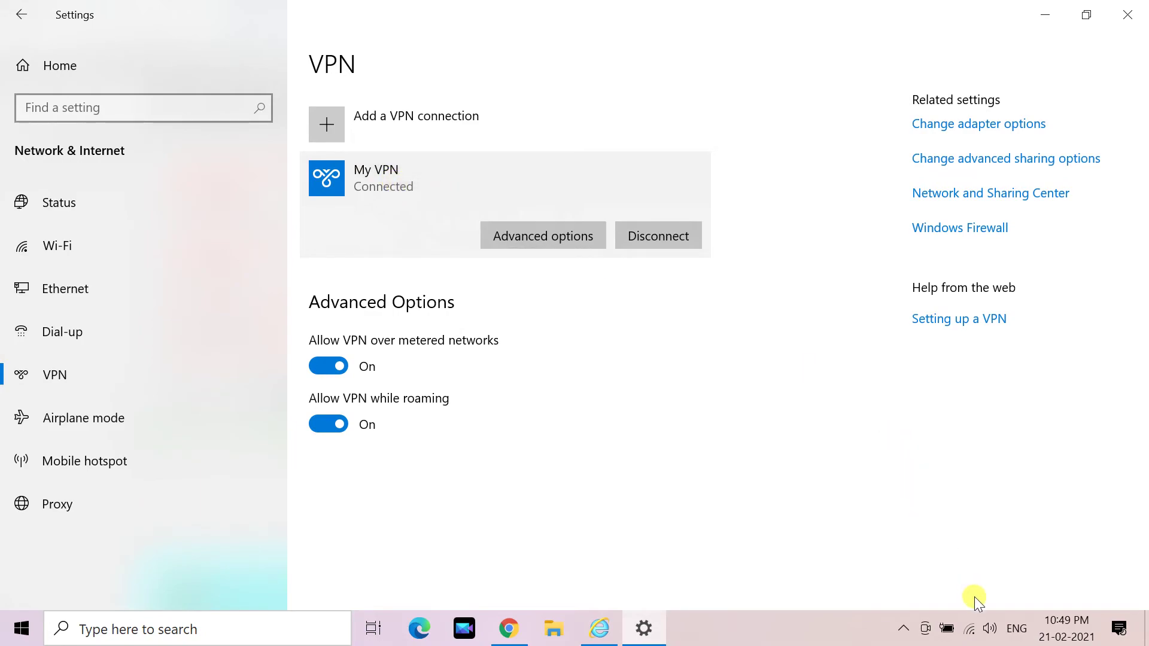
pyautogui.click(971, 633)
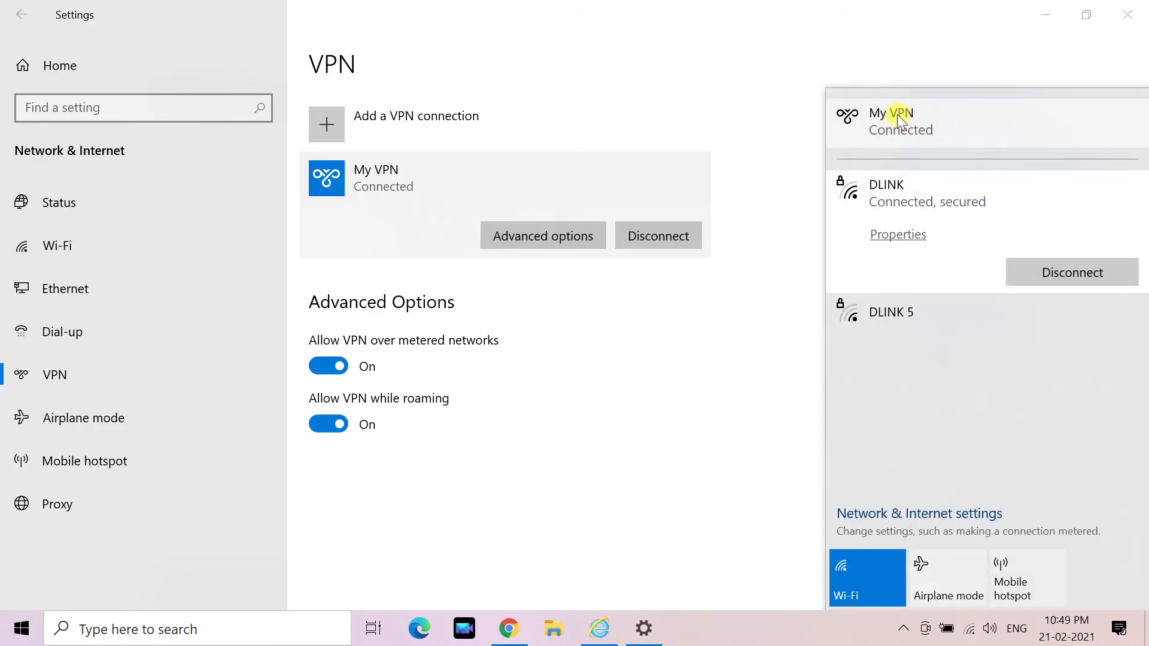
# - Close Settings and Chrome, then disconnect My VPN from the network flyout
pyautogui.click(1127, 15)
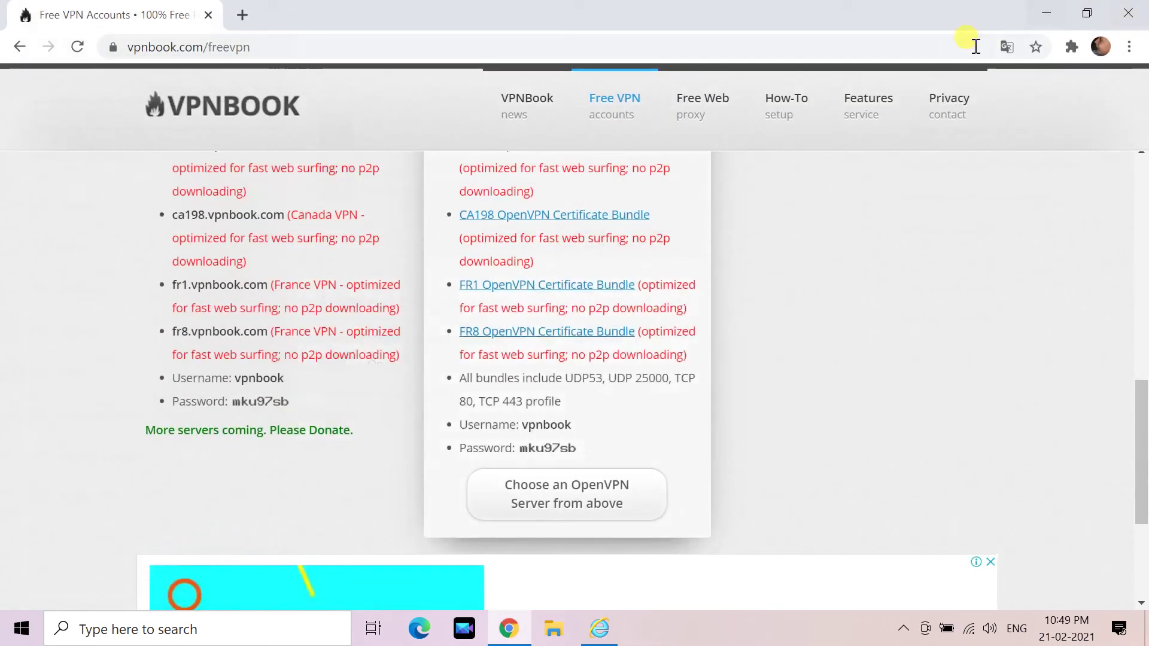
pyautogui.click(1131, 13)
pyautogui.click(969, 628)
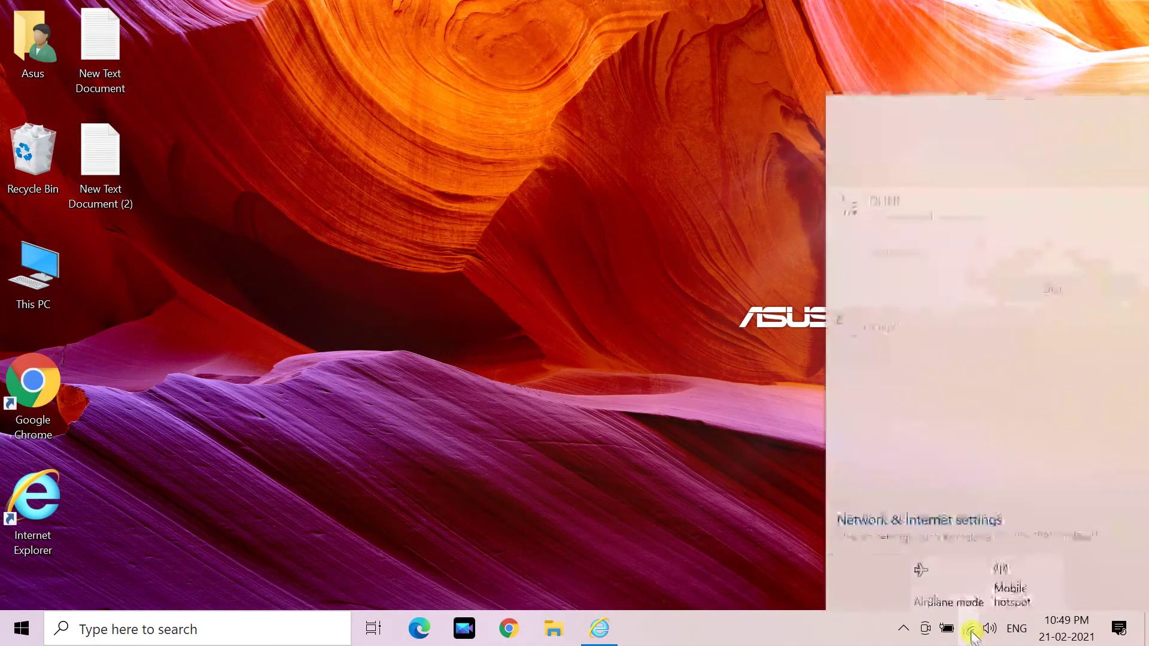
pyautogui.click(961, 139)
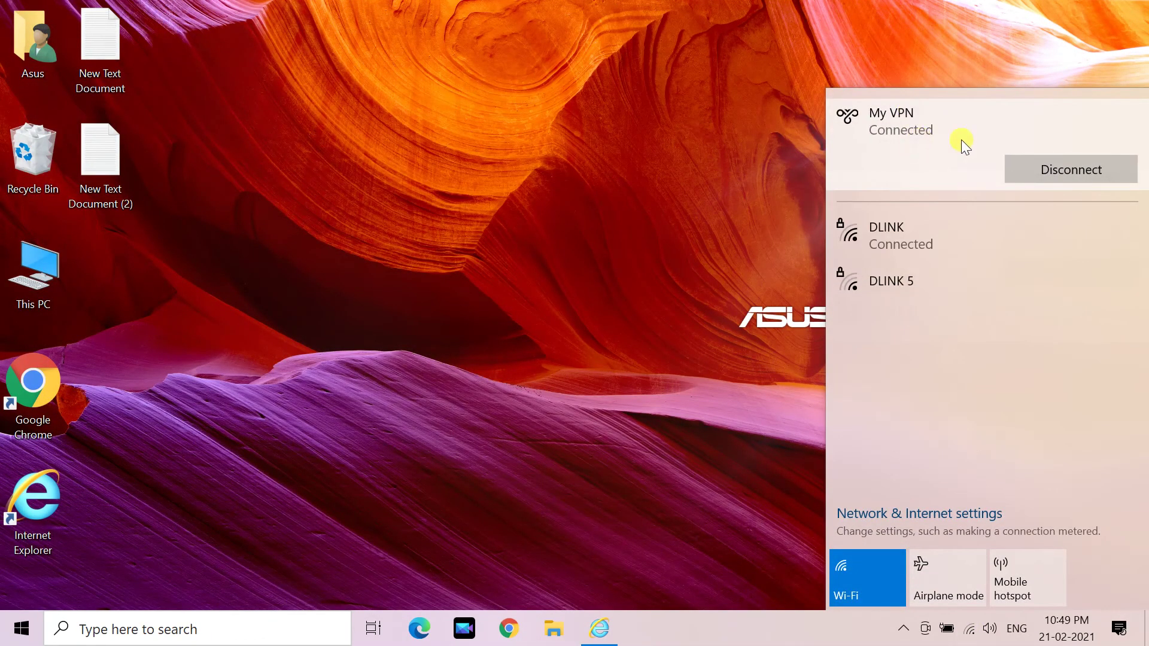
pyautogui.click(1061, 164)
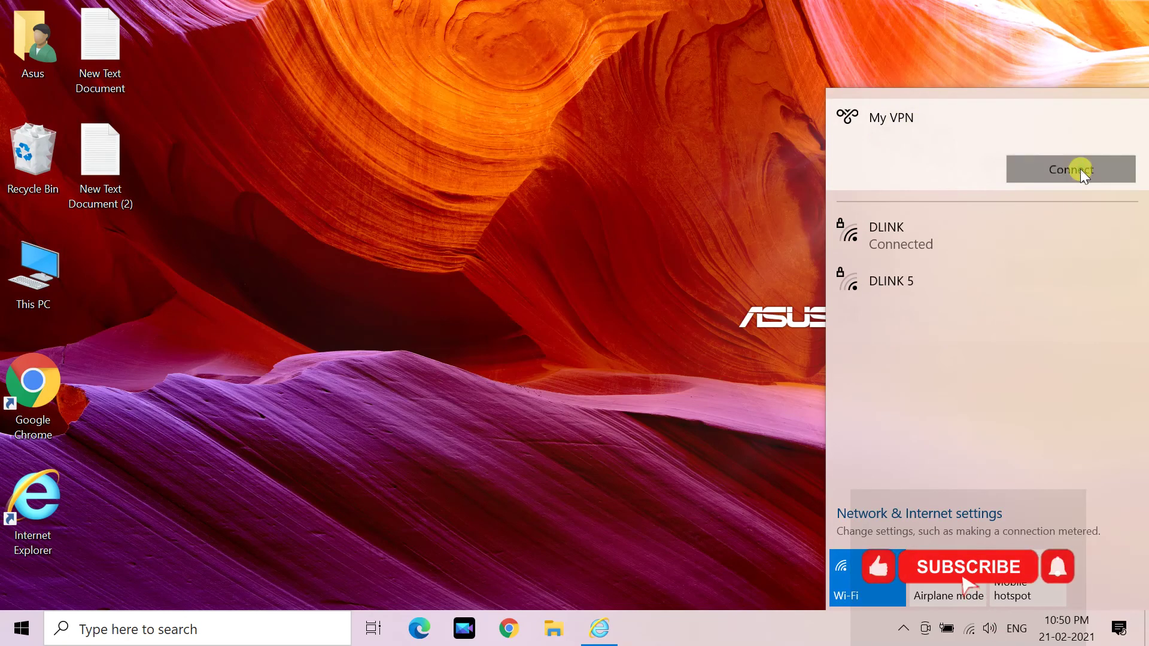